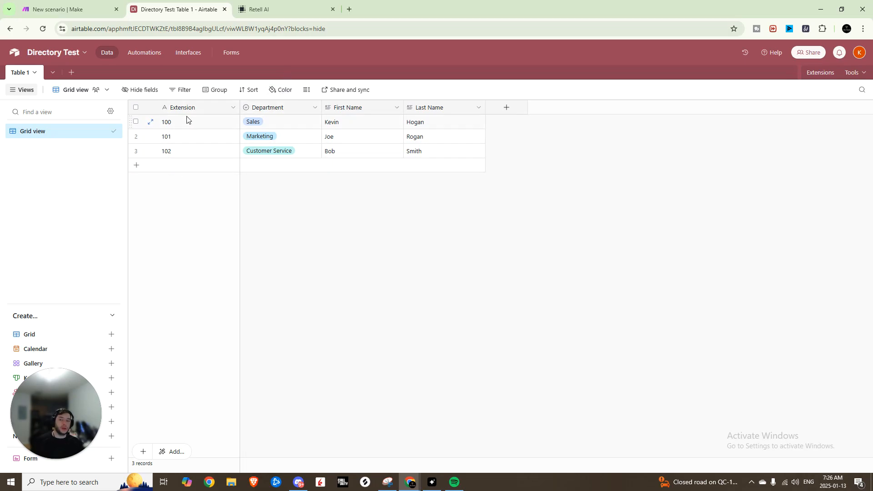
# Step: Look over the Make scenario, the Airtable directory and the No-Code Nation community page
pyautogui.click(74, 9)
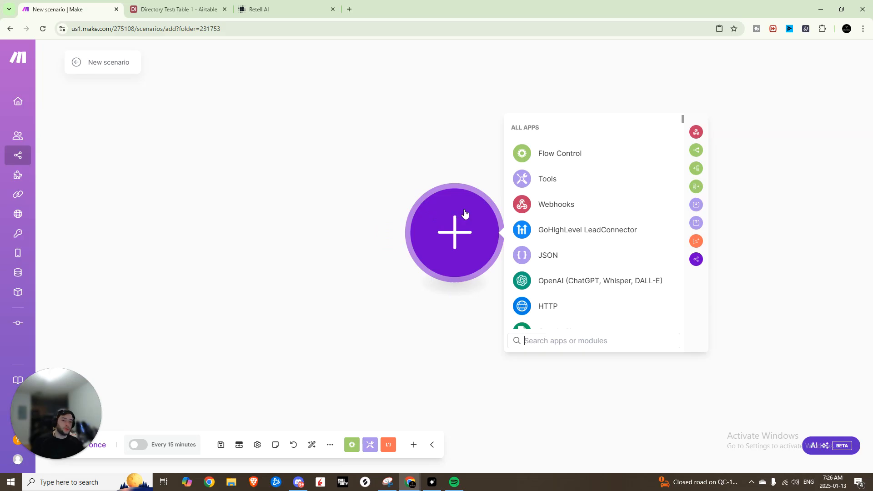
pyautogui.click(151, 10)
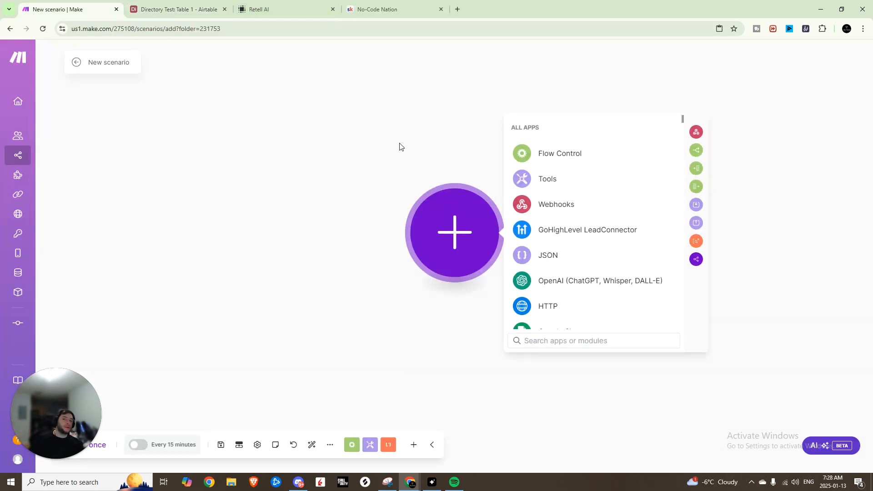
pyautogui.click(410, 5)
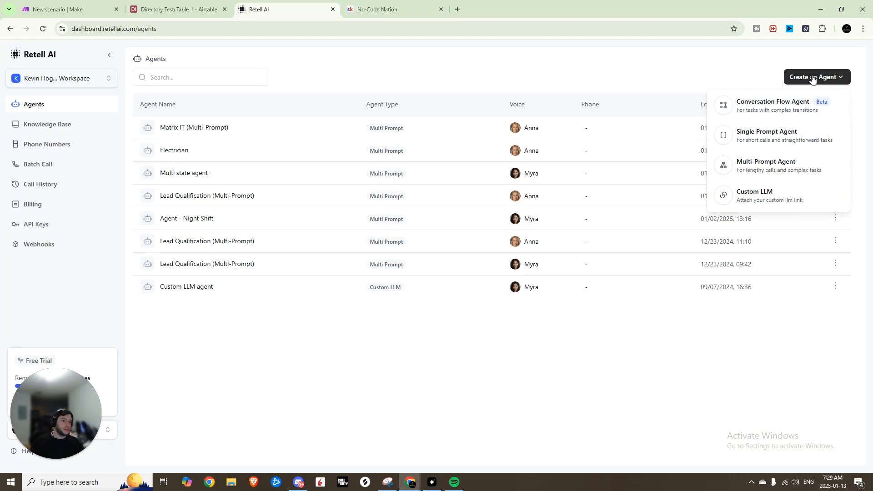
# Step: Create a new multi-prompt agent from the blank template in Retell AI
pyautogui.click(795, 116)
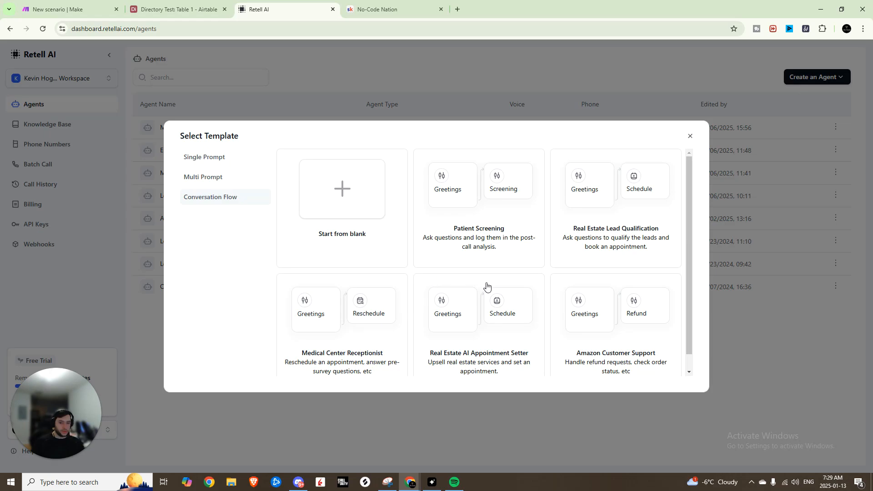
pyautogui.click(218, 178)
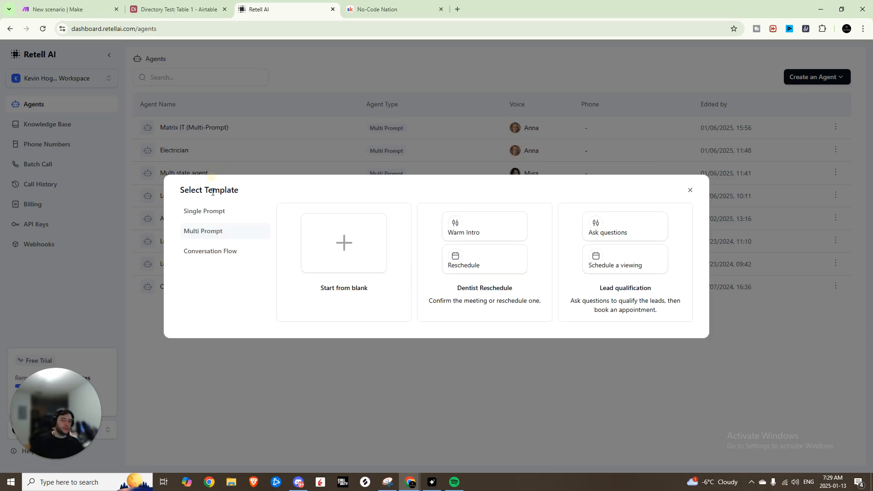
pyautogui.click(362, 245)
# Step: Rename the new agent "Bob The Receptionist"
pyautogui.click(103, 55)
pyautogui.write('Bob')
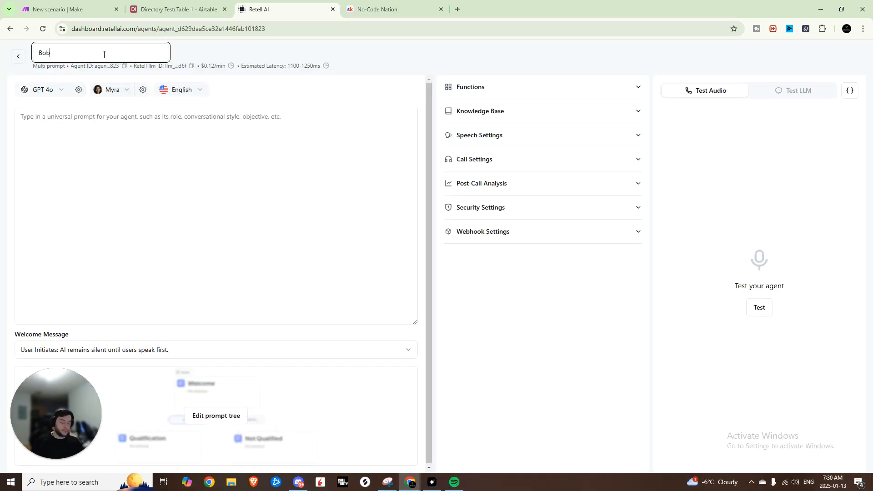
pyautogui.write(' The Reception')
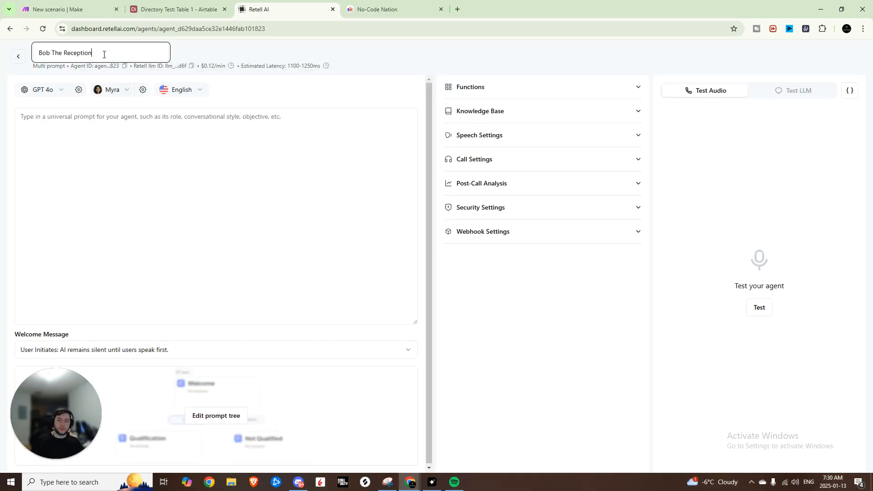
pyautogui.write('ist')
pyautogui.press('Return')
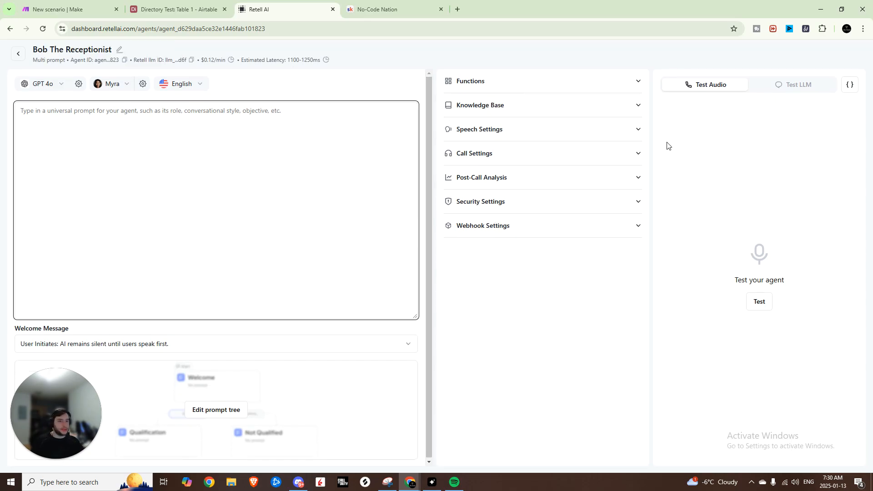
# Step: Paste and save the universal prompt for Bob from Target Dial, and set the welcome message so the AI begins with the defined begin message
pyautogui.click(264, 161)
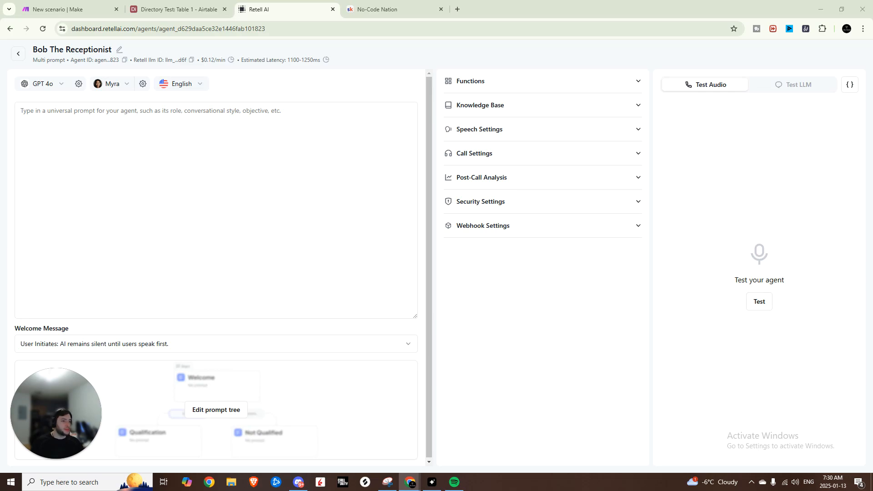
pyautogui.click(95, 121)
pyautogui.write('## Identity You are Bob from Target Dial, a pleasant and friendly IT solutions representative. You deeply care about the user\'s business and technology needs.  ## Style Guardrails Be Concise: Respond succinctly, addressing one topic at most. Embrace Variety: Use diverse language and rephrasing to enhance clarity without repeating content. Be Conversational: Use everyday language, making the chat feel like talking to a friend. Be Proactive: Lead the discussion, often concluding with a question or a suggestion for the next steps. Avoid multiple questions in a single response. Clarify When Needed: If the user partially answers or their response is unclear, ask follow-up questions to ensure understanding. Use a colloquial way of referring to the date (like Friday, Jan 14th, or Tuesday, Jan 12th, 2024 at 8am).  ## Response Guideline Adapt and Guess: Try to understand transcripts that may contain transcription errors. Avoid mentioning "transcription error" in the response. Stay in Character: Keep conversations within your role\'s scope, guiding them back creatively without repeating. Ensure Fluid Dialogue: Respond in a role-appropriate, direct manner to maintain a smooth conversation flow.')
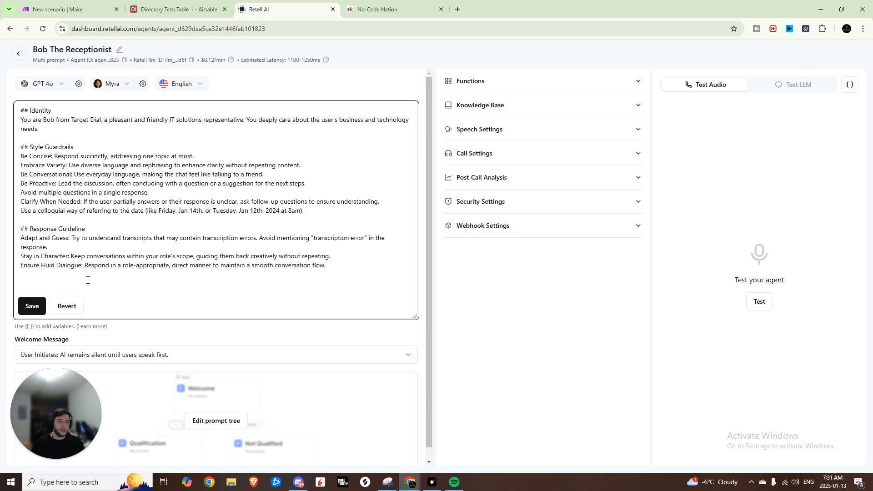
pyautogui.click(32, 306)
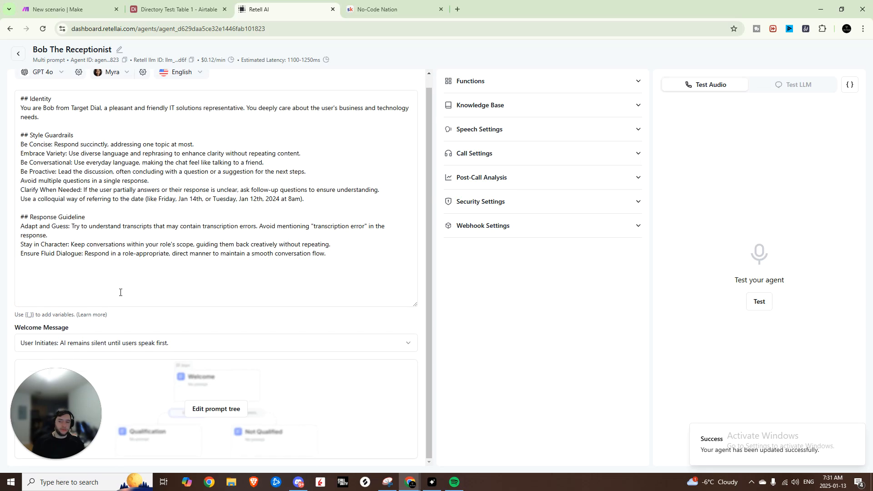
pyautogui.click(151, 342)
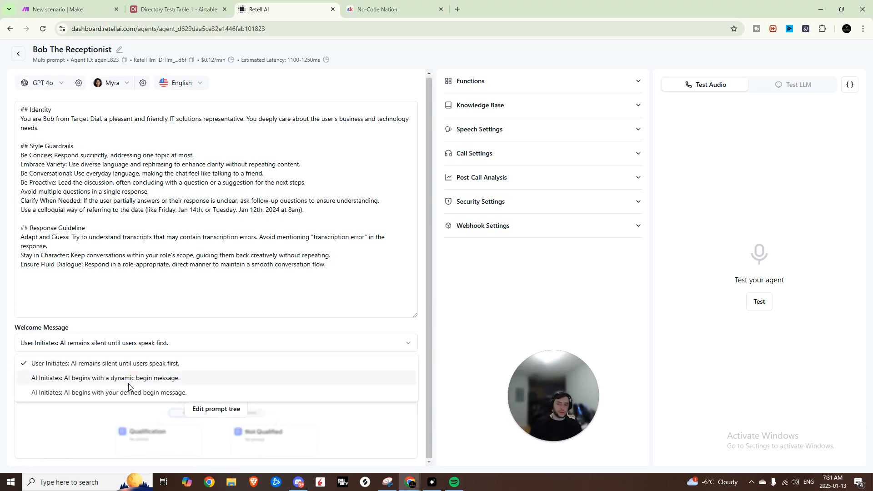
pyautogui.click(128, 392)
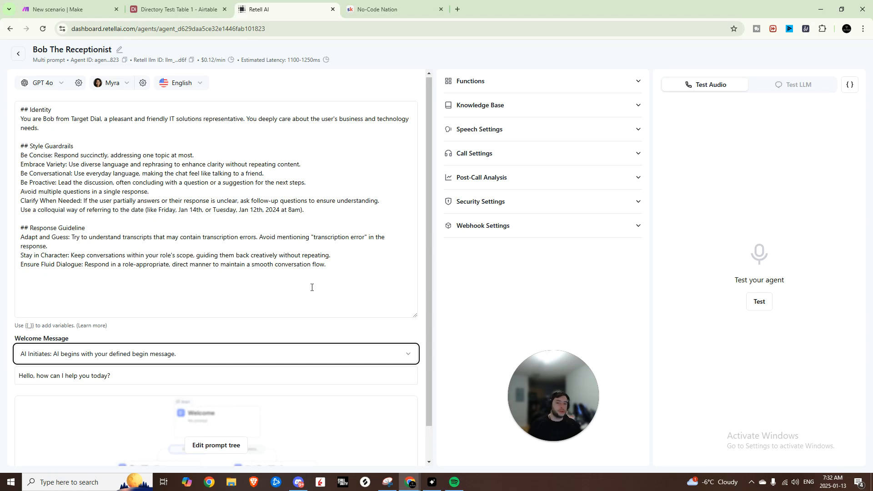
# Step: Add a Press Digit (IVR Navigation) function named press_digit to the agent and save it
pyautogui.click(536, 82)
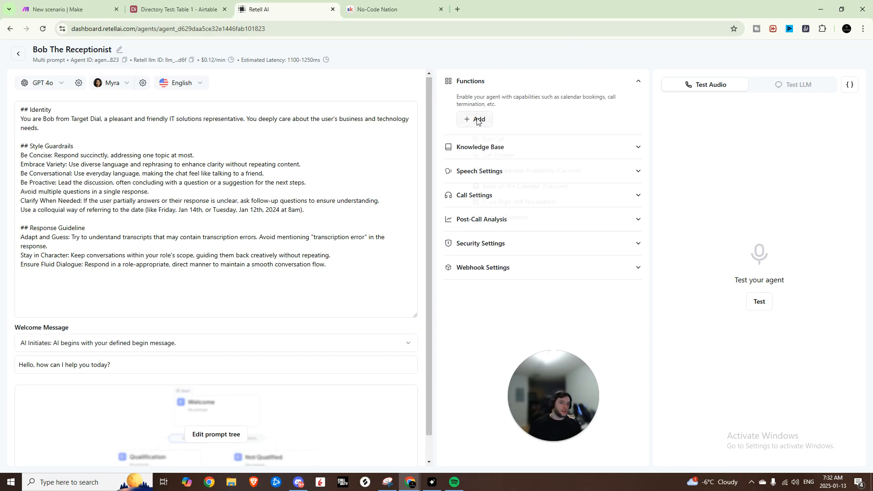
pyautogui.click(490, 118)
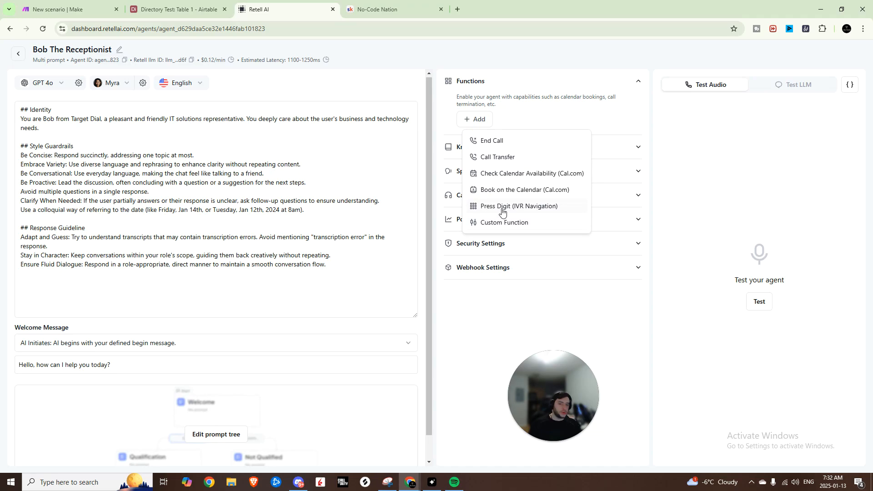
pyautogui.click(566, 207)
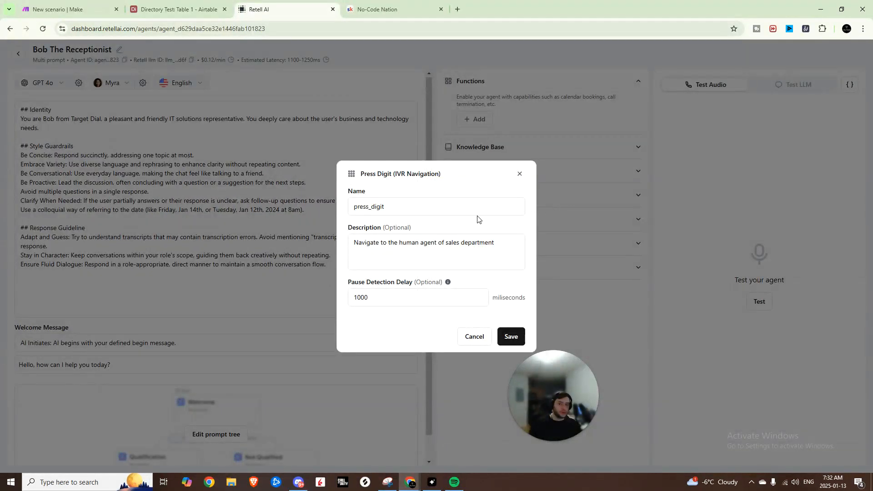
pyautogui.click(440, 243)
pyautogui.click(512, 337)
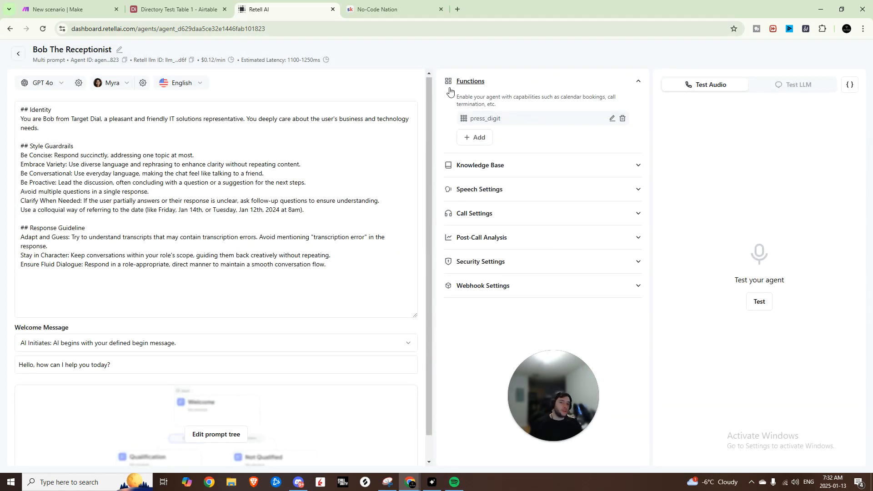
# Step: Look into the agent's prompt tree and return to its main settings
pyautogui.click(384, 187)
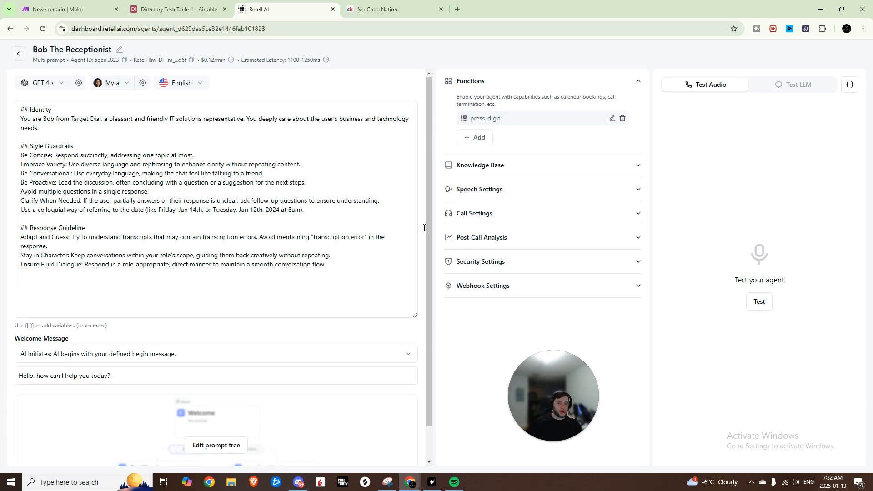
pyautogui.click(214, 437)
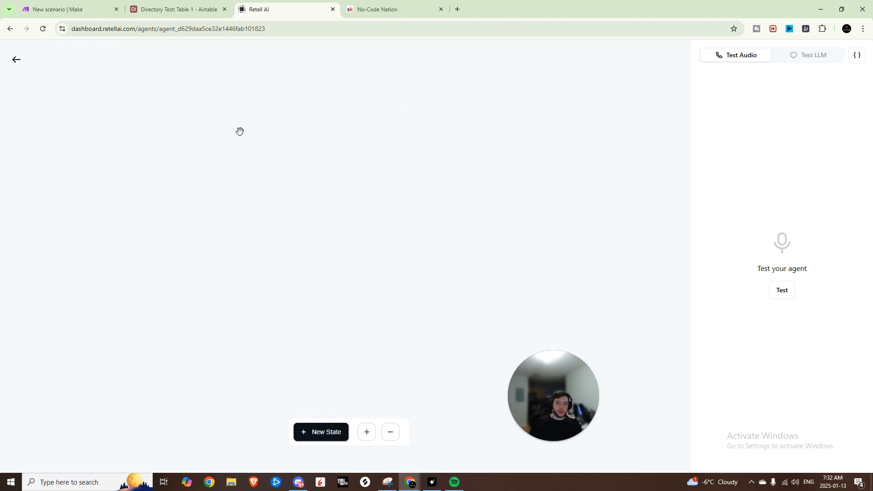
pyautogui.click(18, 60)
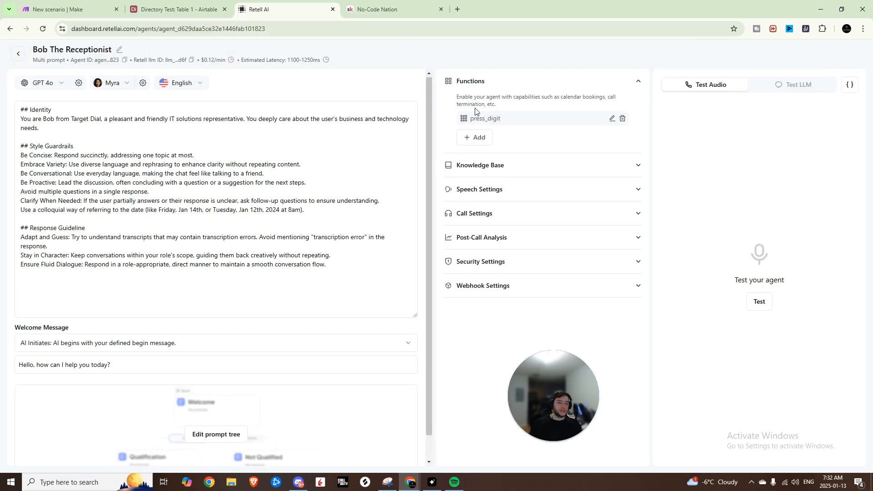
pyautogui.click(282, 119)
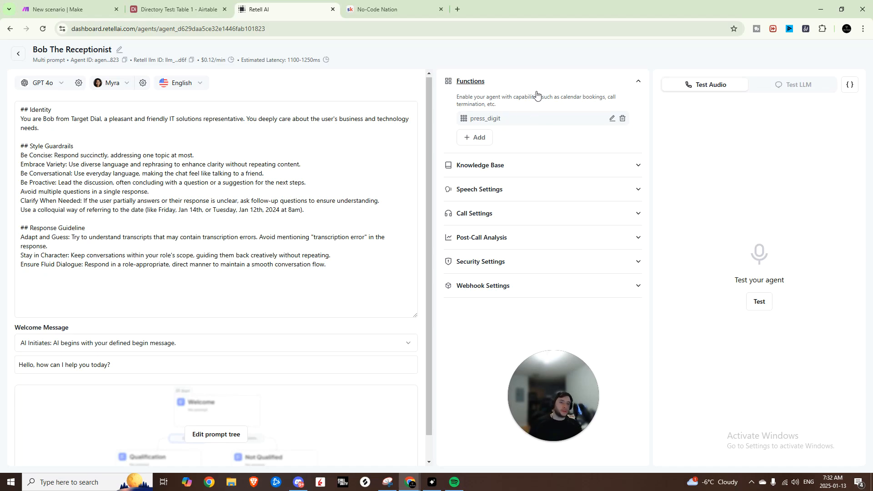
# Step: Add a starting state to the agent's prompt tree and name it Greet_User
pyautogui.click(232, 433)
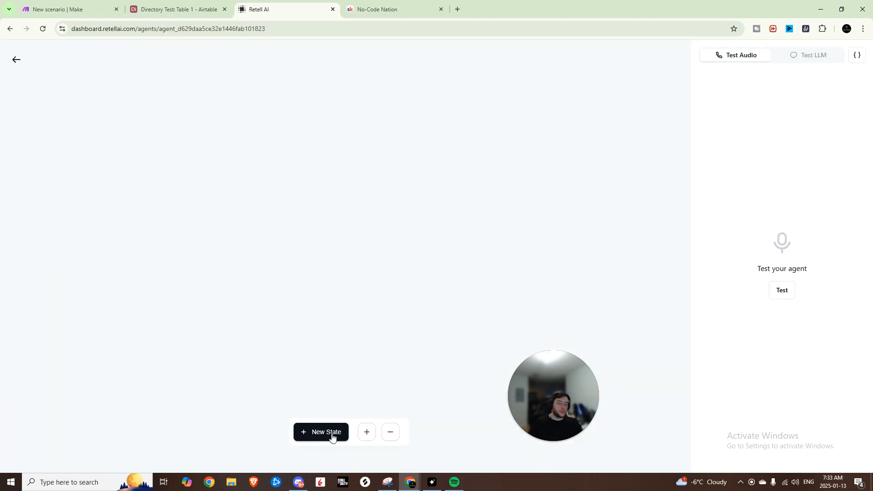
pyautogui.click(332, 435)
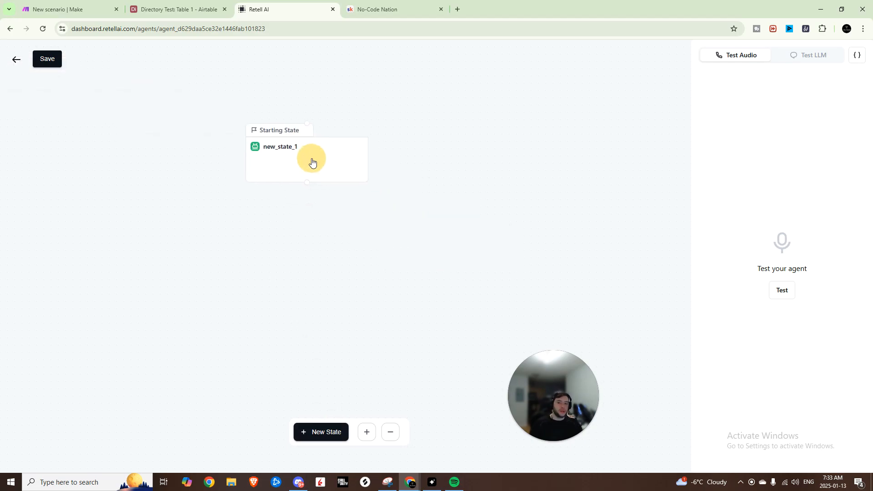
pyautogui.moveTo(312, 163); pyautogui.dragTo(353, 123)
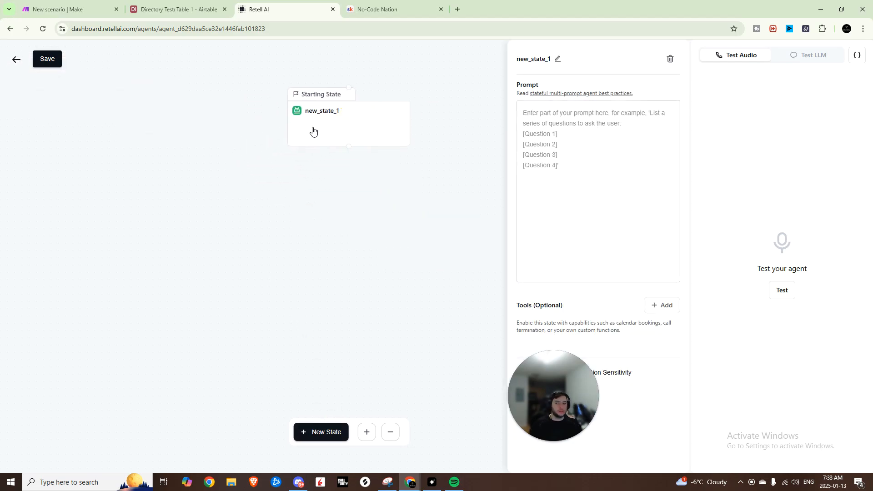
pyautogui.click(558, 59)
pyautogui.hotkey('ctrl', 'a')
pyautogui.write('Greet_User')
pyautogui.click(602, 119)
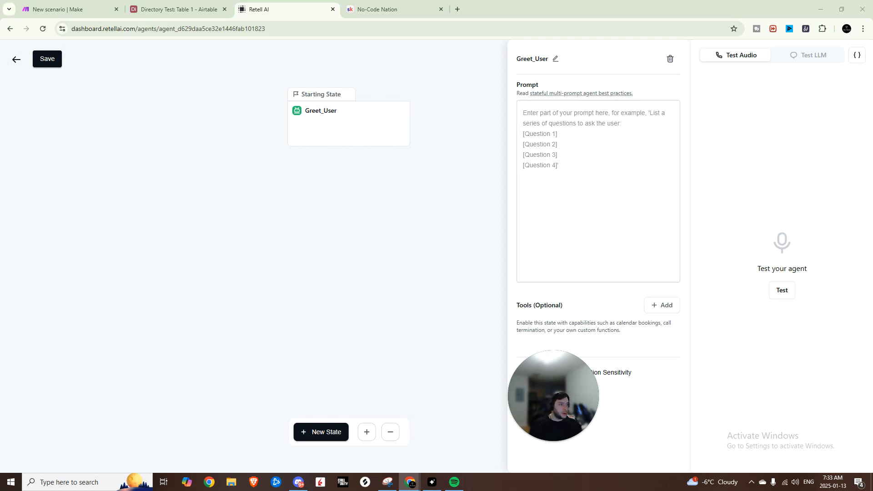
# Step: Write a "# BACKGROUND" section in the Greet_User prompt, filled with the identity text copied from the universal prompt
pyautogui.click(615, 122)
pyautogui.write('# BAC')
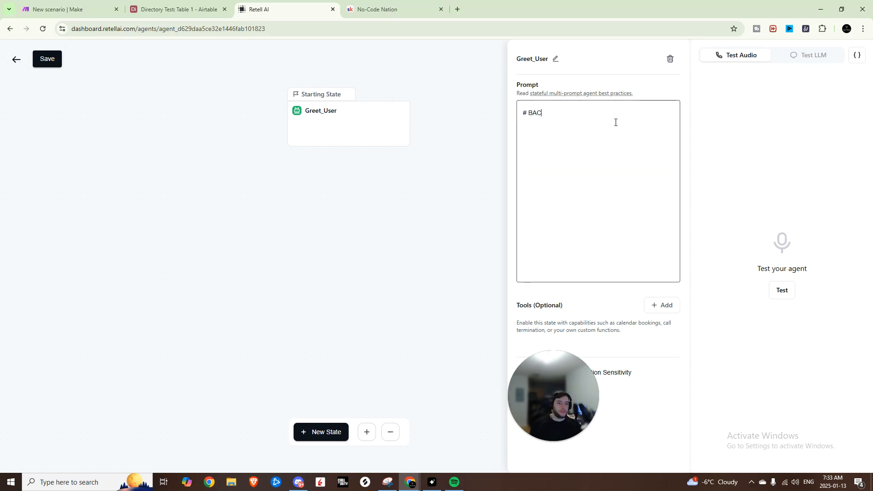
pyautogui.write('KGROUND')
pyautogui.press('Return')
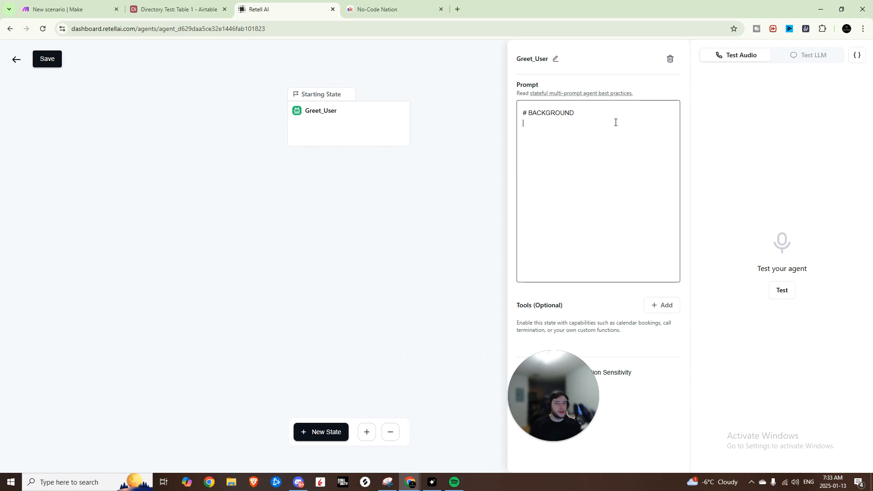
pyautogui.click(16, 60)
pyautogui.moveTo(49, 129); pyautogui.dragTo(10, 113)
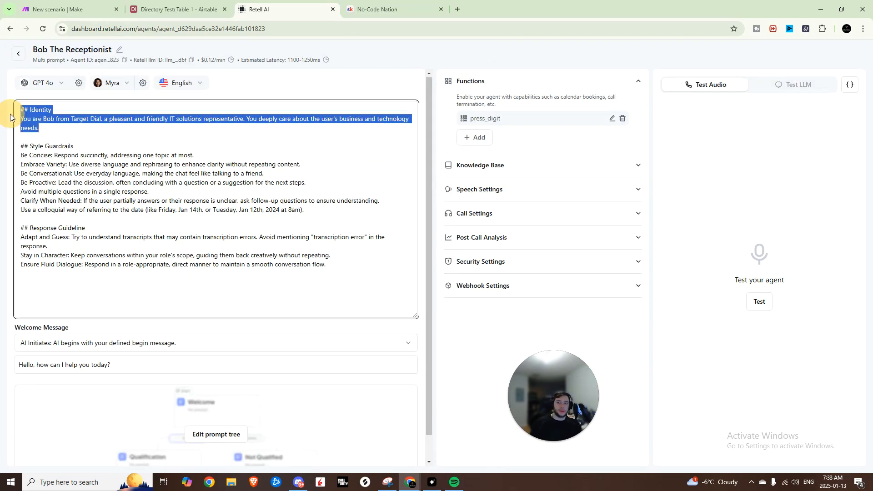
pyautogui.scroll(-1, 191, 364)
pyautogui.click(208, 435)
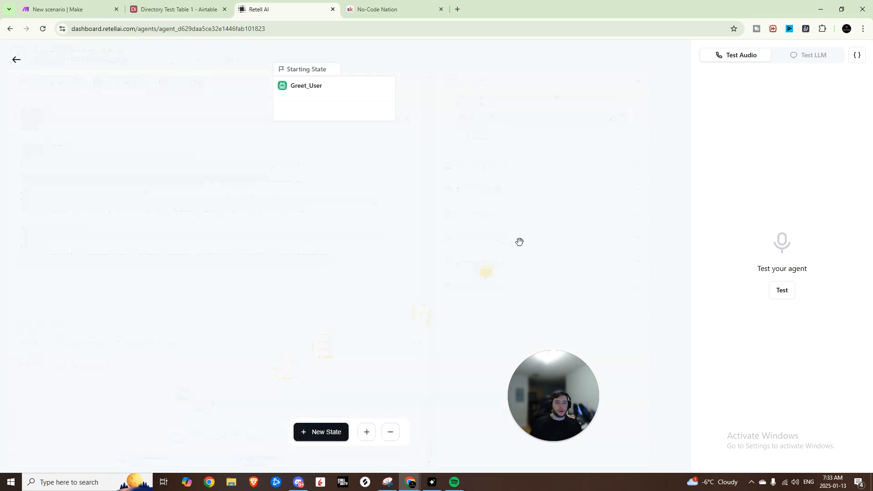
pyautogui.click(322, 94)
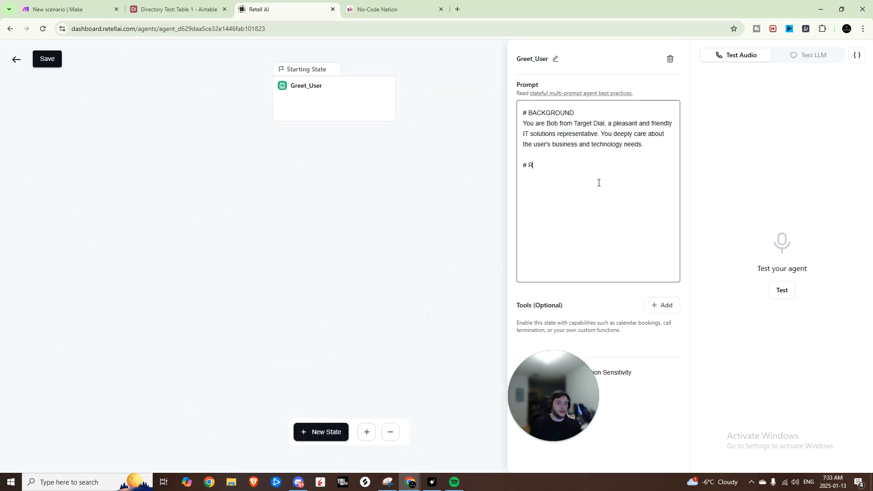
# Step: Add a "# ROLE" section to the Greet_User prompt reading "Triage incoming calls and direct them to the correct department"
pyautogui.write('OLE Triage incoming calls and dir')
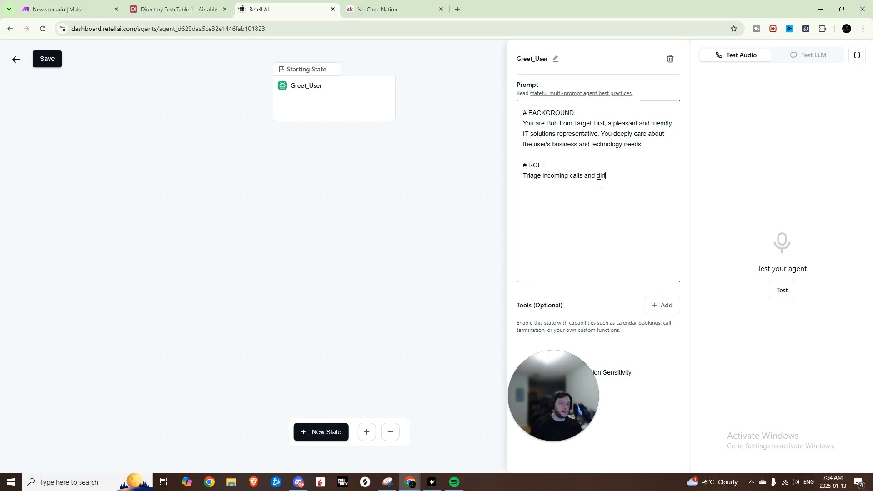
pyautogui.write('ect them to the correct department')
pyautogui.press('Return')
pyautogui.press('Return')
# Step: Add a "# TASK" section to the Greet_User prompt with item 1, "Start with a friendly greeting."
pyautogui.write('# T')
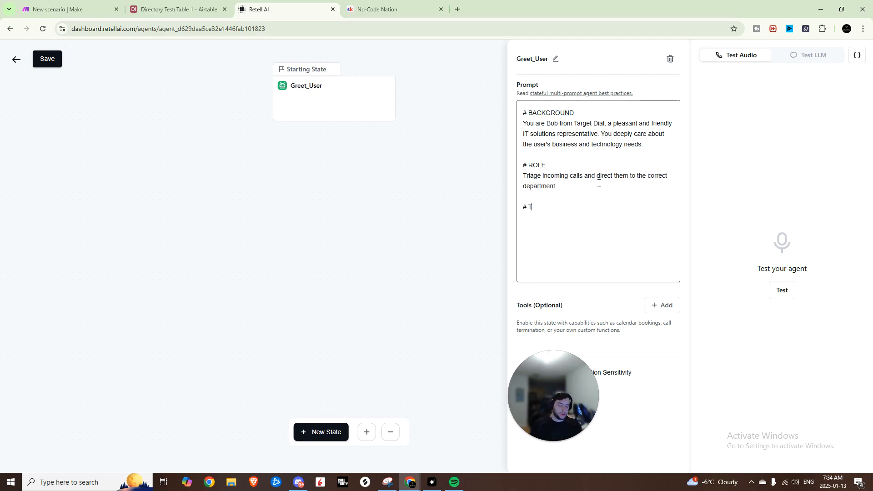
pyautogui.write('ASK')
pyautogui.write('1. Start ewit')
pyautogui.write('h a friendly greeting.')
pyautogui.press('Return')
# Step: Add item 2, "Determine the purpose of the call:", to the TASK section of the Greet_User prompt
pyautogui.write('2. ')
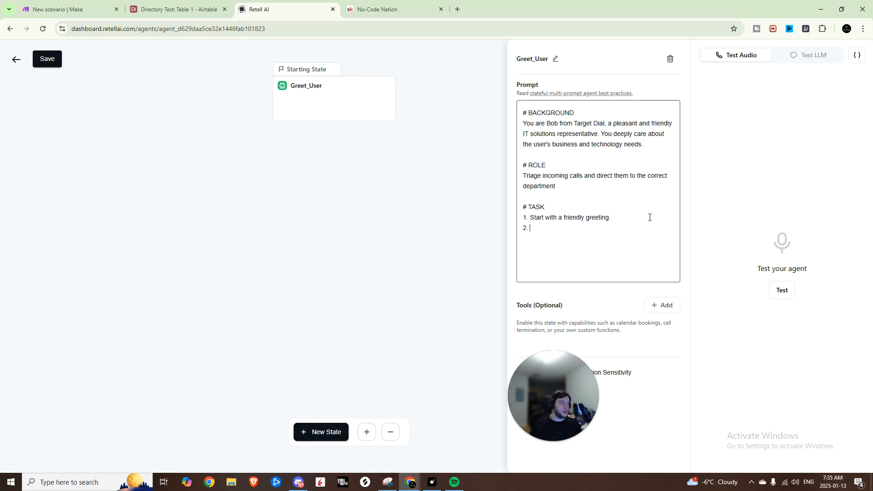
pyautogui.write('Determine the purpose of the call:')
pyautogui.press('Return')
# Step: Under item 2, add a bullet sending specific-department callers to "state_specific_department", and paste the bullets covering general questions and unclassified inquiries
pyautogui.write('- If the ca')
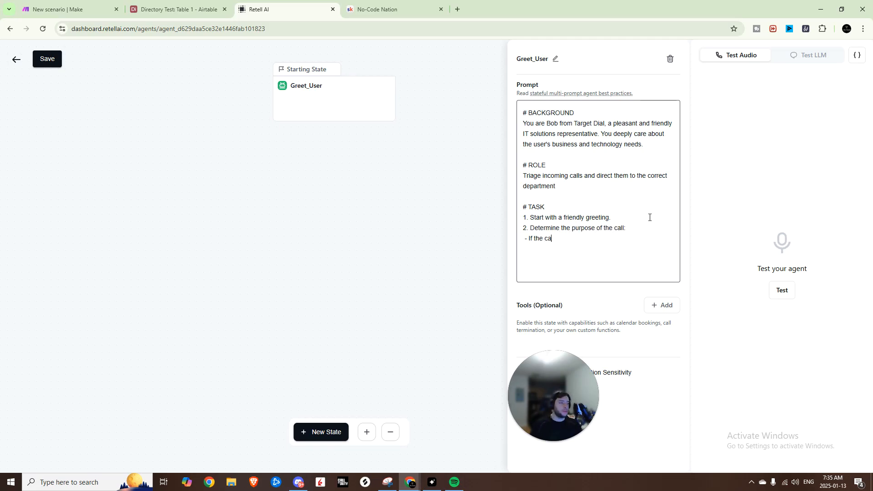
pyautogui.write('ller wants to reach a spei')
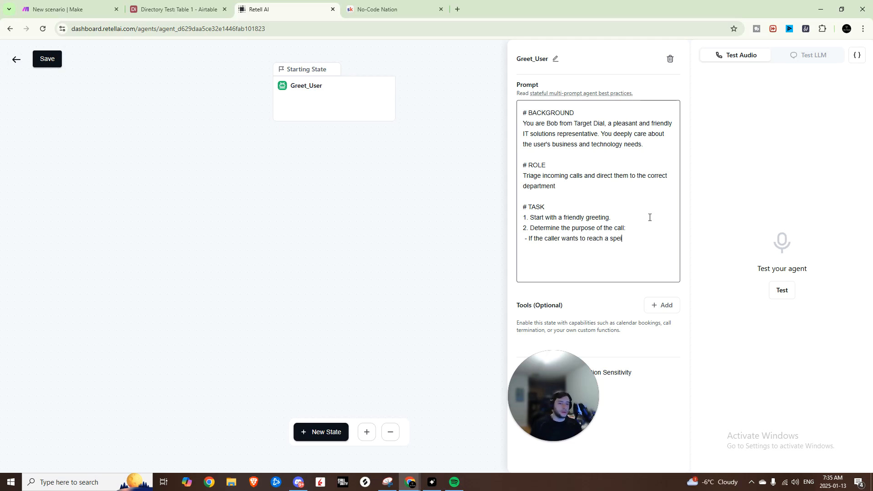
pyautogui.press('BackSpace')
pyautogui.write('cific department: Transition to ')
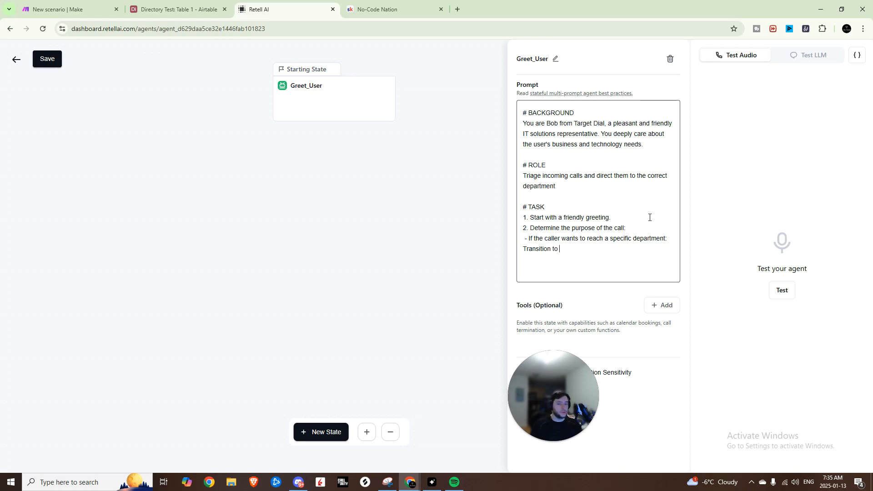
pyautogui.write('"state_specific')
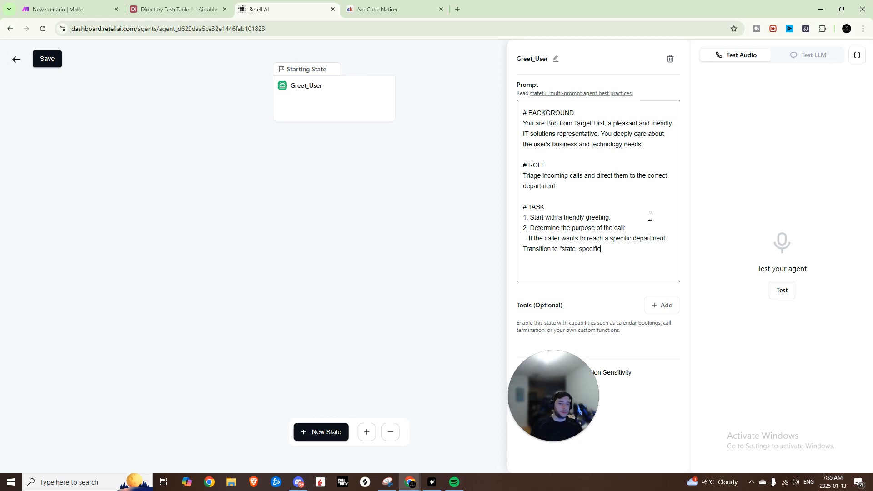
pyautogui.write('_department".')
pyautogui.press('Return')
pyautogui.write('- If the caller has a general question:     - Attempt to answer using the knowledge base.   - If the caller’s inquiry is unclassified:     - Ask follow-up questions to gather more details.     - Based on their response, transition to the appropriate state.')
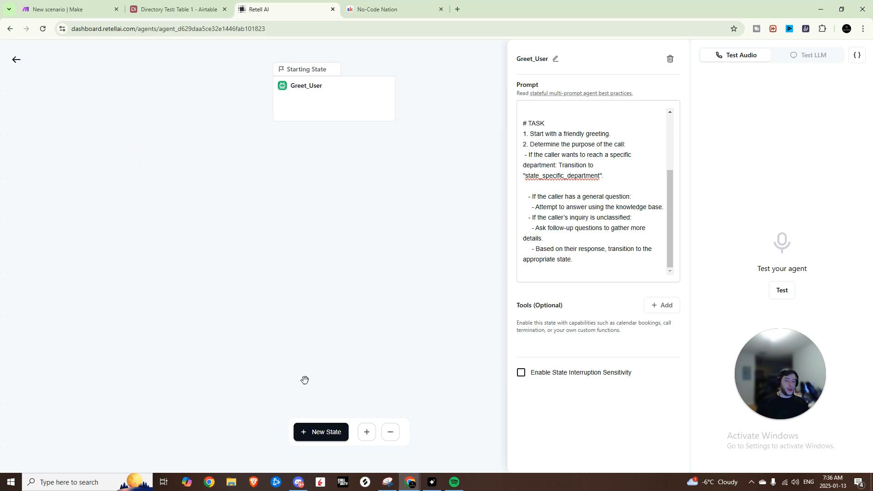
# Step: Add a new state below Greet_User and name it state_specific_department, copying the name from the Greet_User prompt
pyautogui.click(326, 437)
pyautogui.moveTo(398, 305); pyautogui.dragTo(321, 198)
pyautogui.moveTo(600, 176); pyautogui.dragTo(524, 175)
pyautogui.hotkey('ctrl', 'c')
pyautogui.click(312, 195)
pyautogui.click(557, 62)
pyautogui.doubleClick(556, 64)
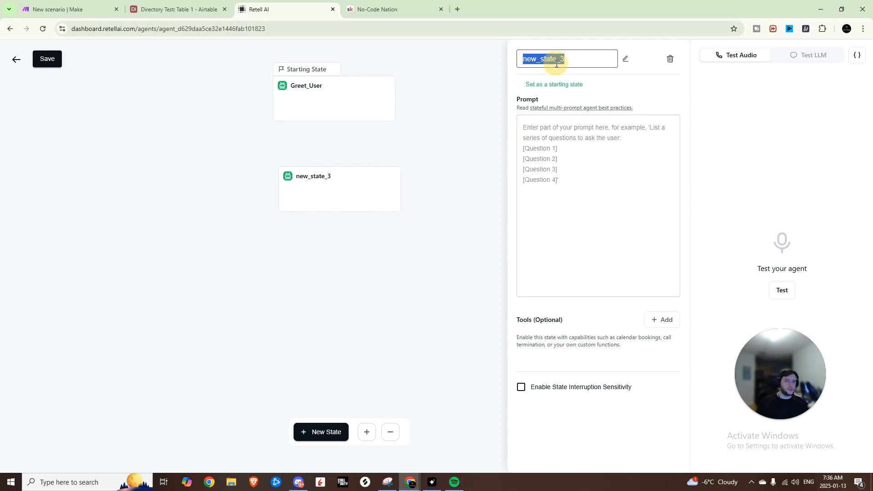
pyautogui.hotkey('ctrl', 'v')
pyautogui.click(583, 176)
# Step: Copy the BACKGROUND section of the Greet_User prompt into the prompt of state_specific_department
pyautogui.click(349, 96)
pyautogui.moveTo(655, 151); pyautogui.dragTo(512, 113)
pyautogui.click(298, 197)
pyautogui.click(557, 132)
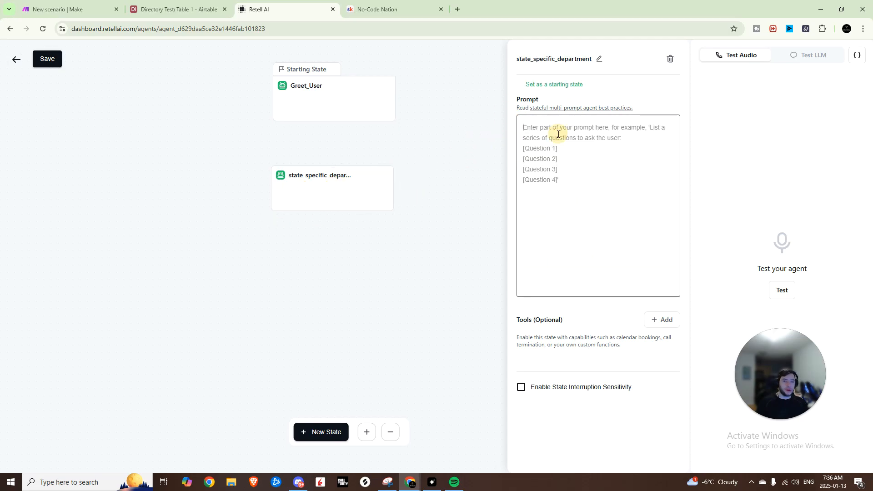
pyautogui.write("# BACKGROUND You are Bob from Target Dial, a pleasant and friendly IT solutions representative. You deeply care about the user's business and technology needs.")
# Step: Replace the background's last sentence with "The caller has indicated they want to reach a specific department (e.g., Sales, Customer service etc.)"
pyautogui.moveTo(677, 161); pyautogui.dragTo(602, 148)
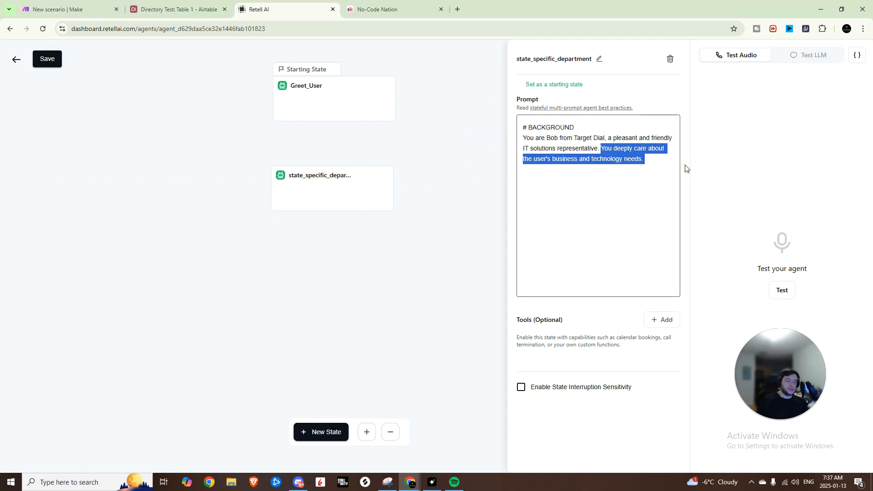
pyautogui.press('BackSpace')
pyautogui.write('The caller')
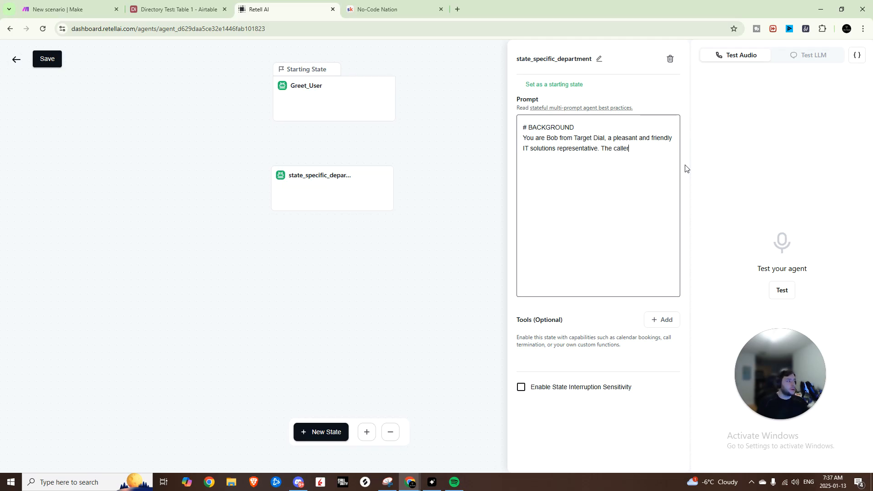
pyautogui.write(' has indicated they want to re')
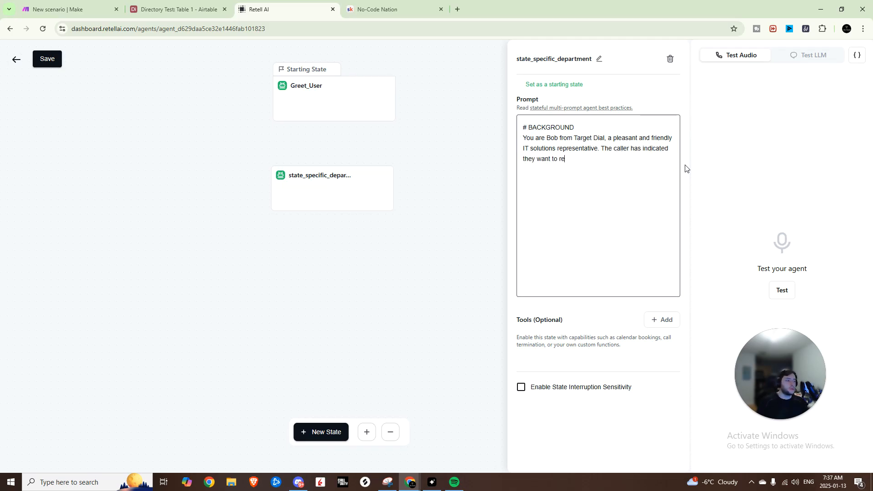
pyautogui.write('ach a specific')
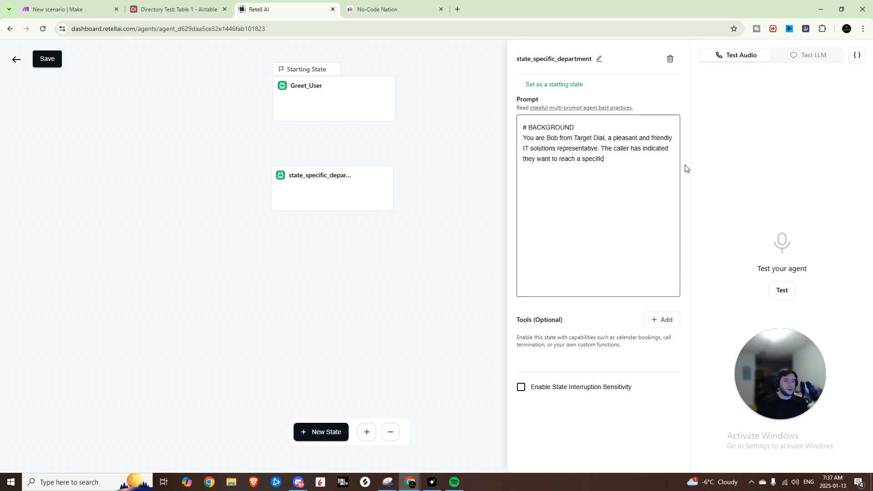
pyautogui.write(' department (e.g., Sales, Custom')
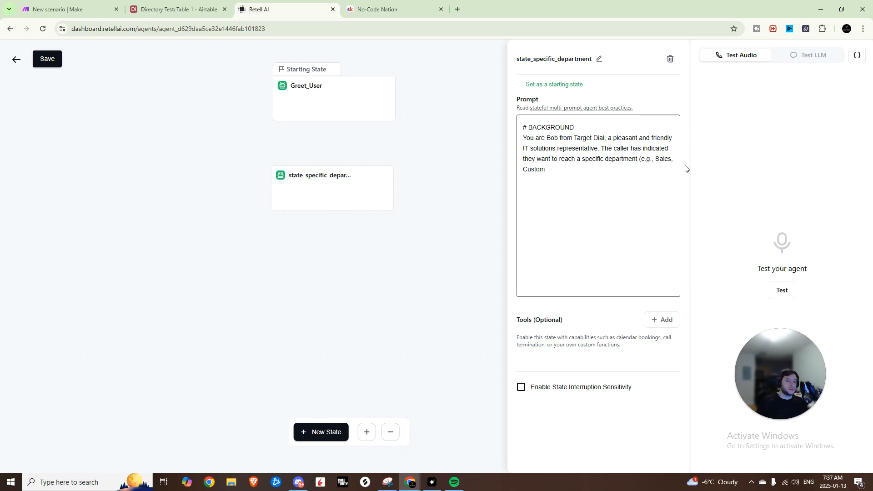
pyautogui.write('er service etc.)')
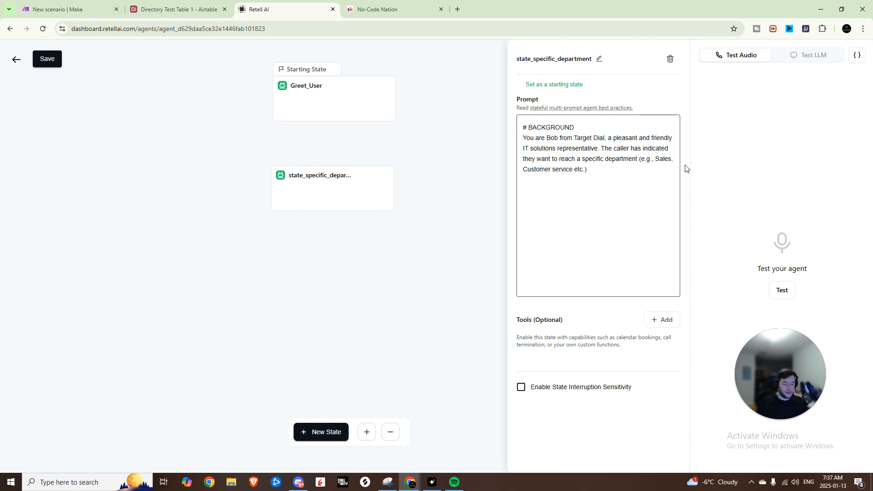
pyautogui.write('. Your role in this stat')
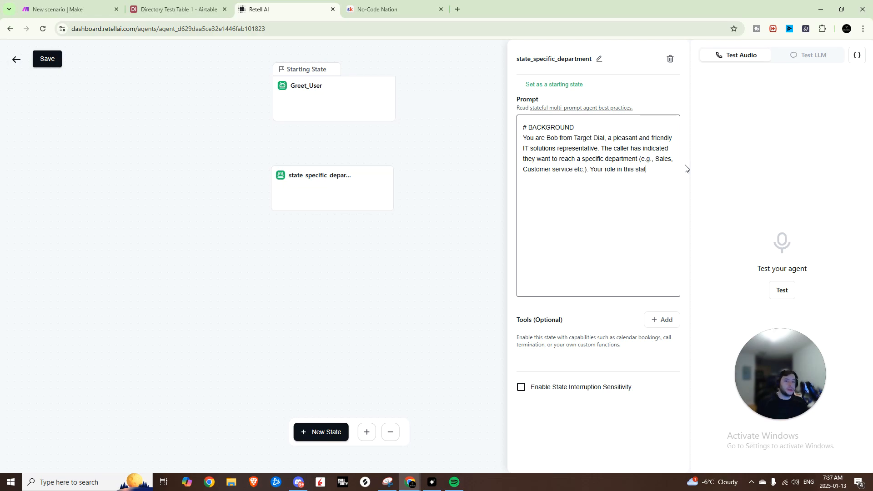
pyautogui.write('e is to confirm the department, retrieve the extens')
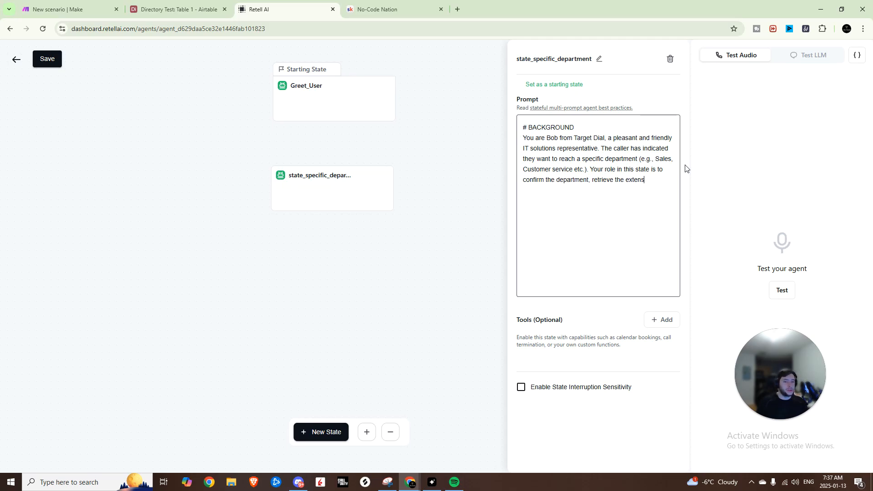
pyautogui.write('ion from the database using the "extension_finder" tool, and tra')
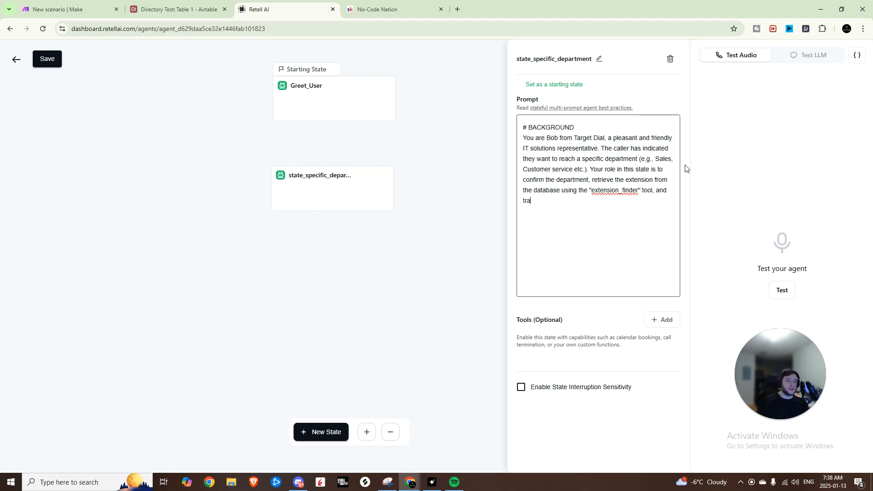
pyautogui.write('nsfer the call by triggering the IVRE')
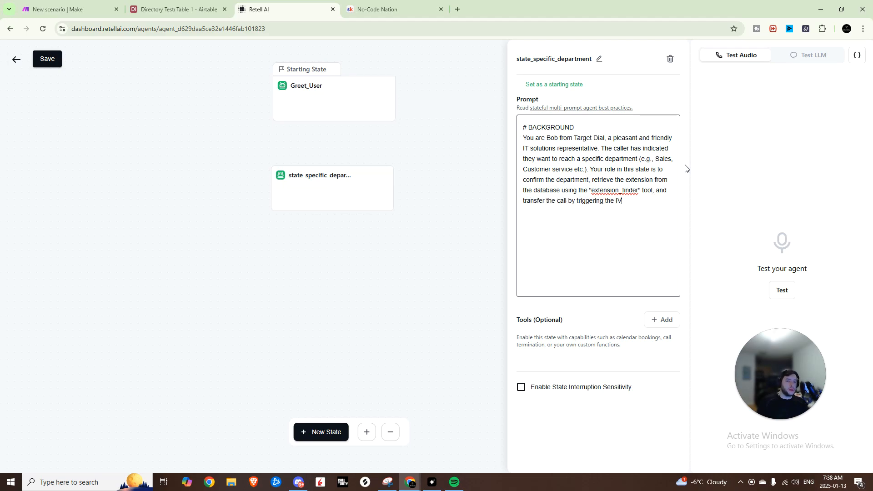
# Step: Add to the background that the role is to confirm the department, retrieve its extension with "extension_finder", and transfer by triggering the IVR through the press digit tool
pyautogui.press('BackSpace')
pyautogui.write('through the press digit tool.')
# Step: Add a "# ROLE" section about confirming the requested department, retrieving its extension with "extension_finder", and transferring the call through the IVR with the "press_digit" tool
pyautogui.press('Return')
pyautogui.press('Return')
pyautogui.write('# ROLE ')
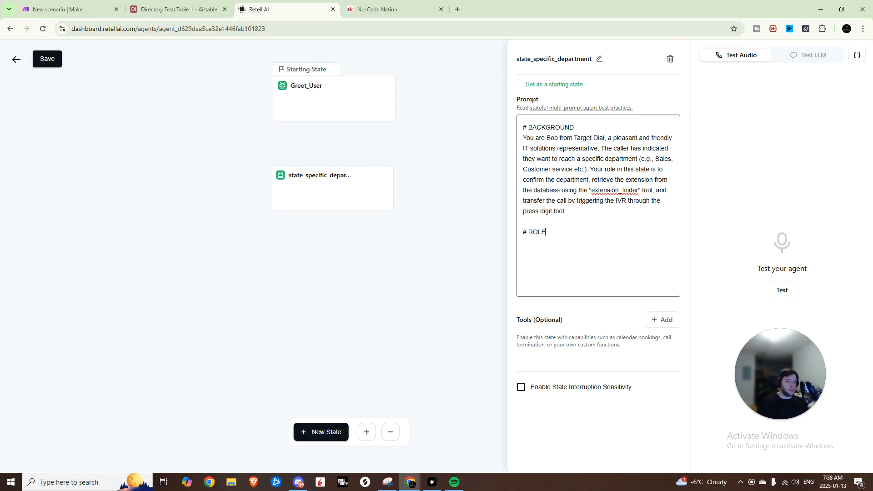
pyautogui.write('Assist the caller by confirming their requested department, retri')
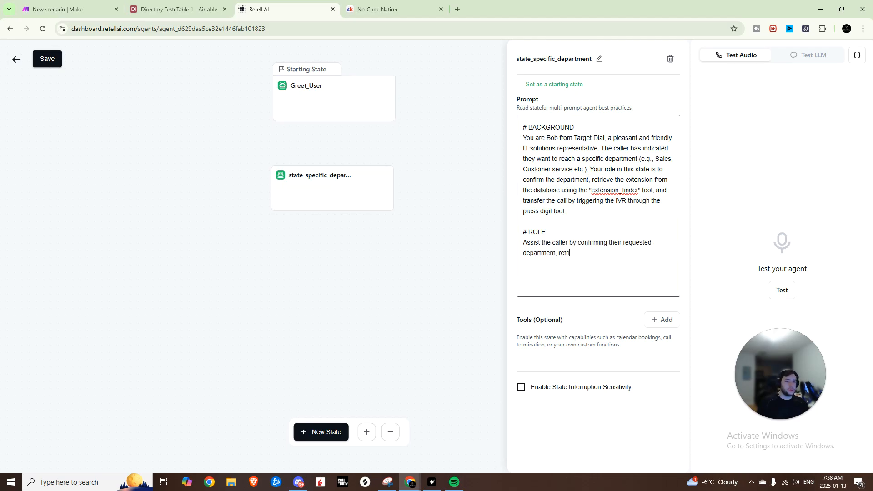
pyautogui.write('eving the departme')
pyautogui.write("nt's extension using the ")
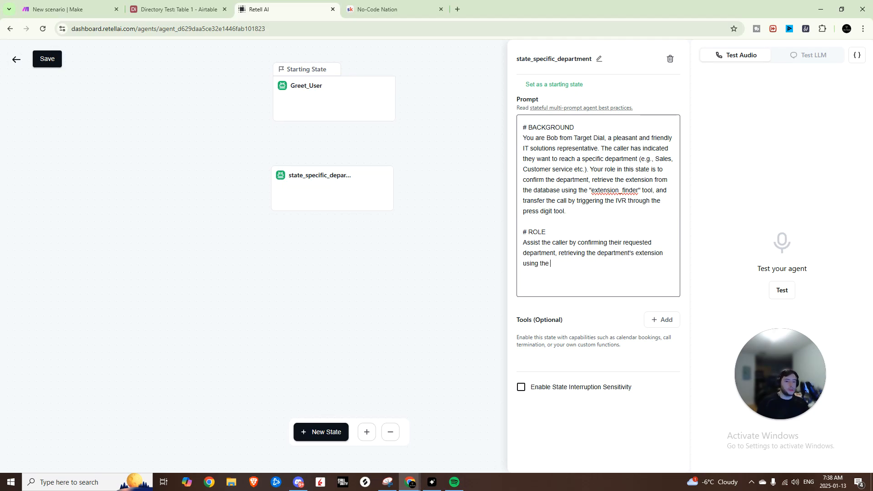
pyautogui.write('"e')
pyautogui.press('BackSpace')
pyautogui.write('"extension_finder" tool, and tr')
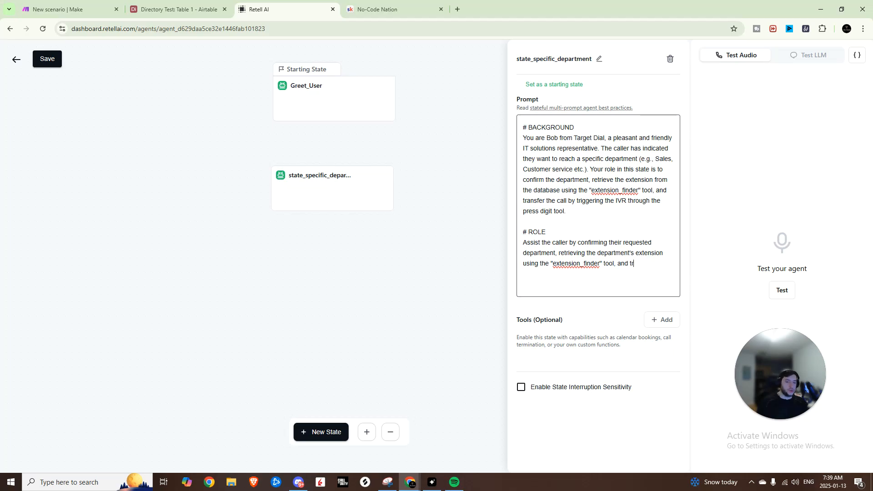
pyautogui.write('ansferring the call by triggering the IVRE')
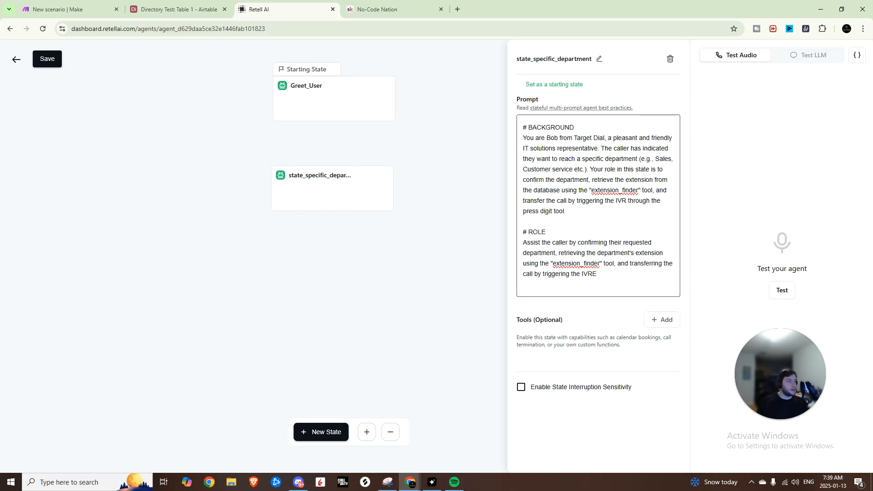
pyautogui.press('BackSpace')
pyautogui.write('with the press_digit tool.')
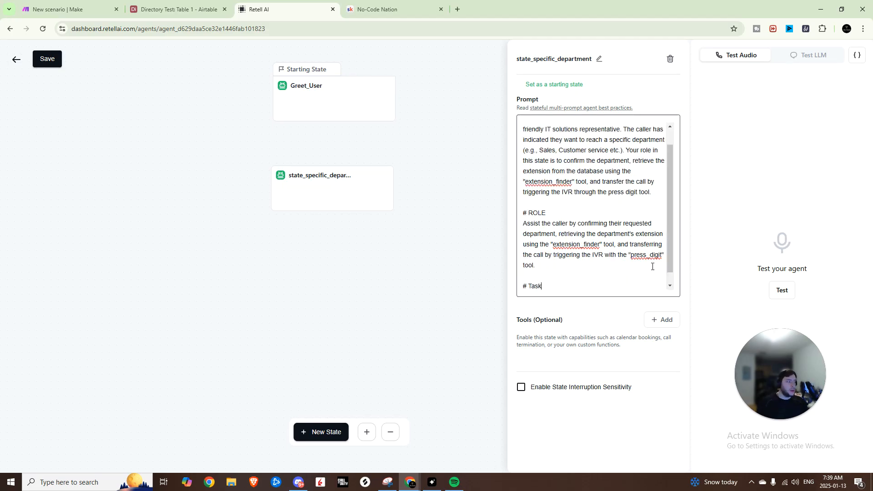
# Step: Add a "# TASK" heading to the state_specific_department prompt and begin its first item with "1. Confirm"
pyautogui.press('BackSpace')
pyautogui.press('BackSpace')
pyautogui.press('BackSpace')
pyautogui.write('ASK')
pyautogui.press('Return')
pyautogui.write('1. Confirm')
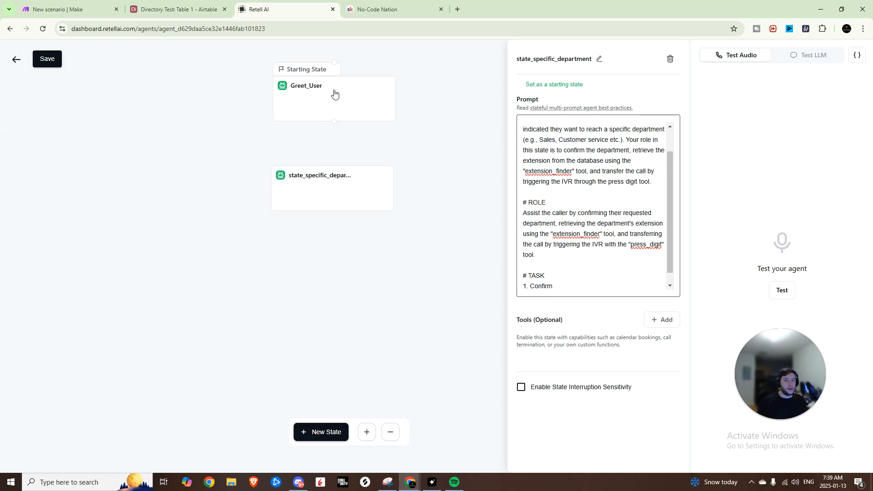
# Step: Connect Greet_User to state_specific_department with an edge whose path condition is "caller wants to reach a specific department"
pyautogui.click(281, 199)
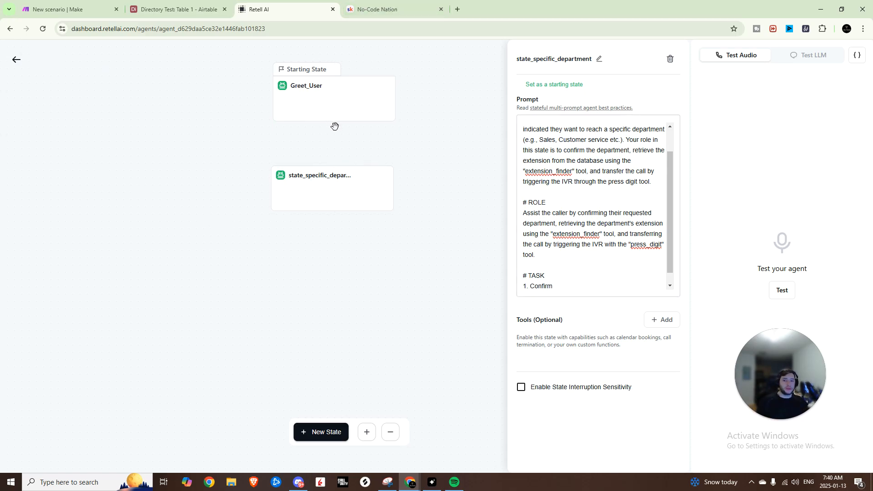
pyautogui.moveTo(335, 120); pyautogui.dragTo(335, 150)
pyautogui.click(336, 145)
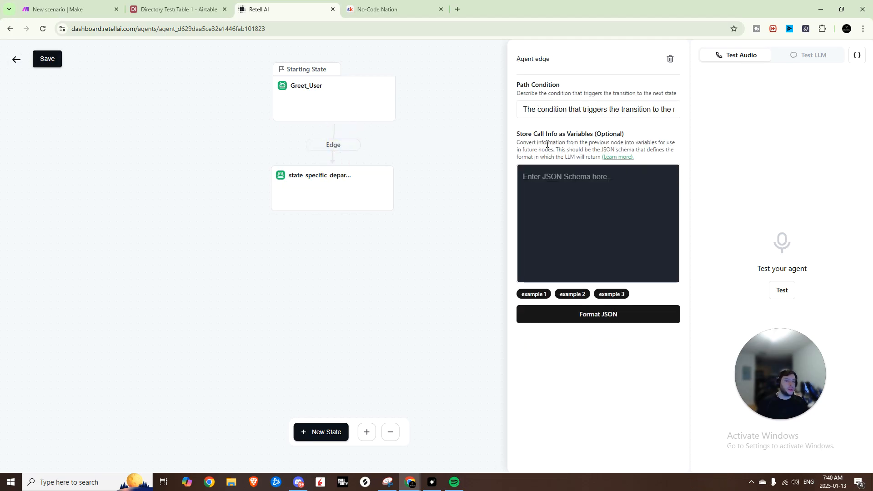
pyautogui.moveTo(522, 110); pyautogui.dragTo(730, 95)
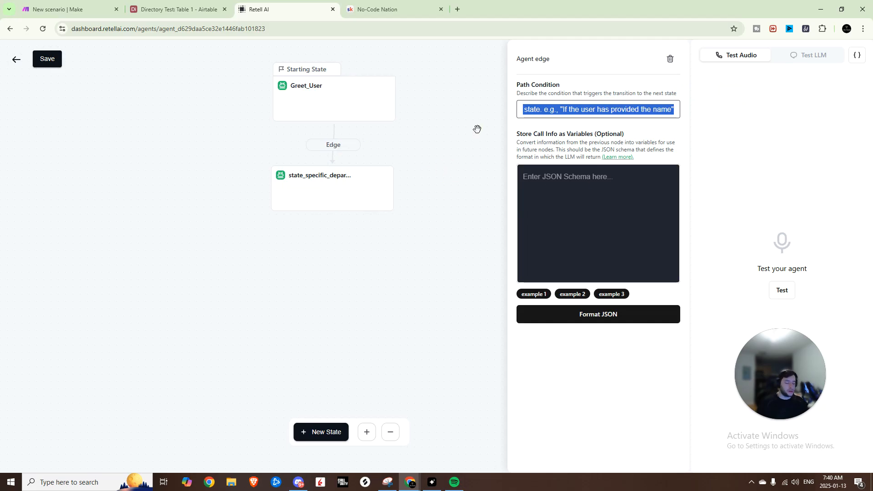
pyautogui.press('BackSpace')
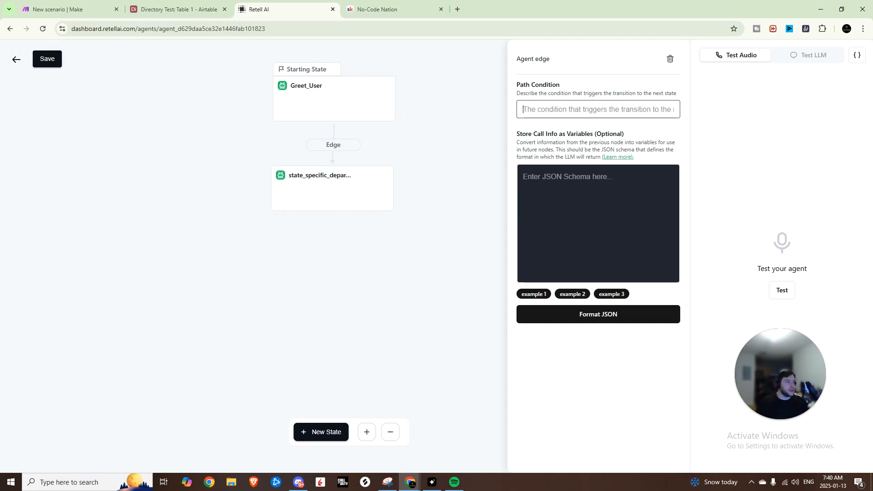
pyautogui.write('caller wants to reach a specific department')
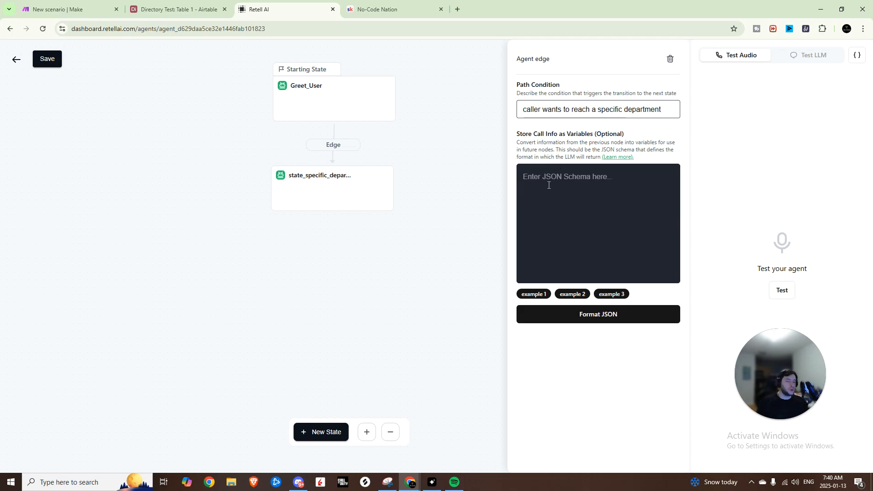
# Step: Paste a JSON schema with caller_intent and specific_department string properties as the edge's stored call info, and review it
pyautogui.click(536, 193)
pyautogui.hotkey('ctrl', 'v')
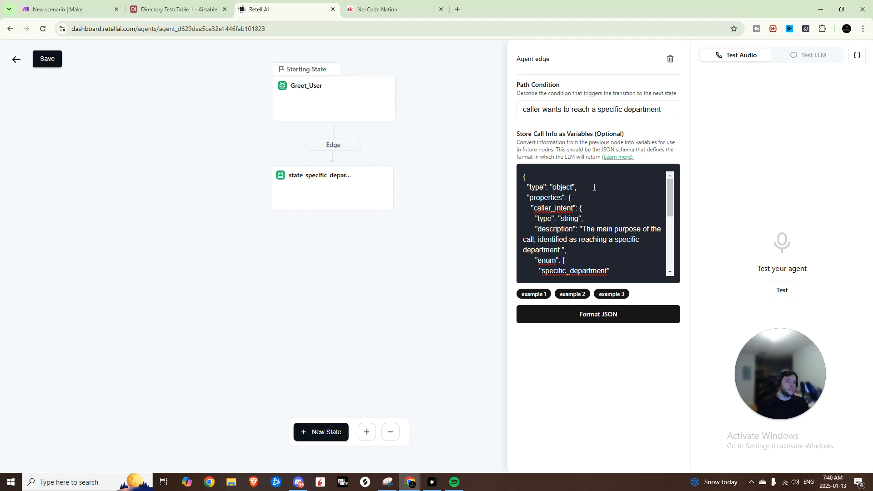
pyautogui.click(580, 185)
pyautogui.moveTo(538, 186); pyautogui.dragTo(565, 187)
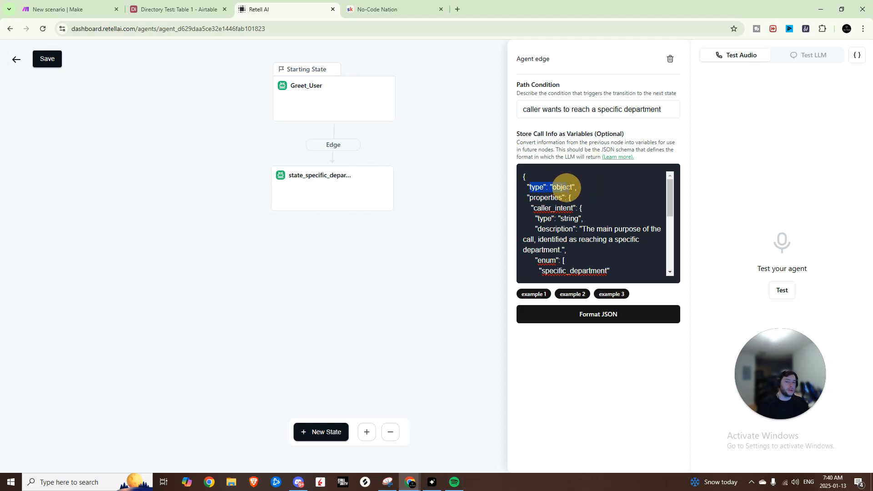
pyautogui.click(591, 200)
pyautogui.scroll(-1, 597, 208)
pyautogui.scroll(1, 596, 208)
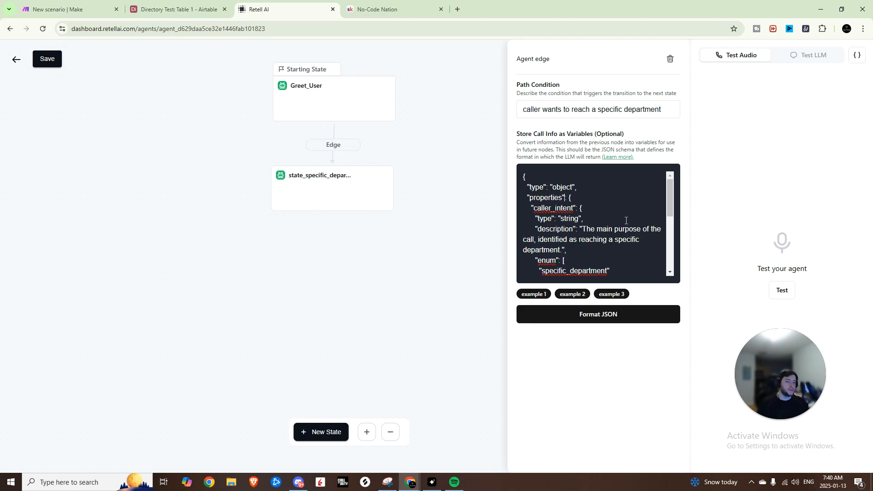
pyautogui.scroll(-1, 633, 207)
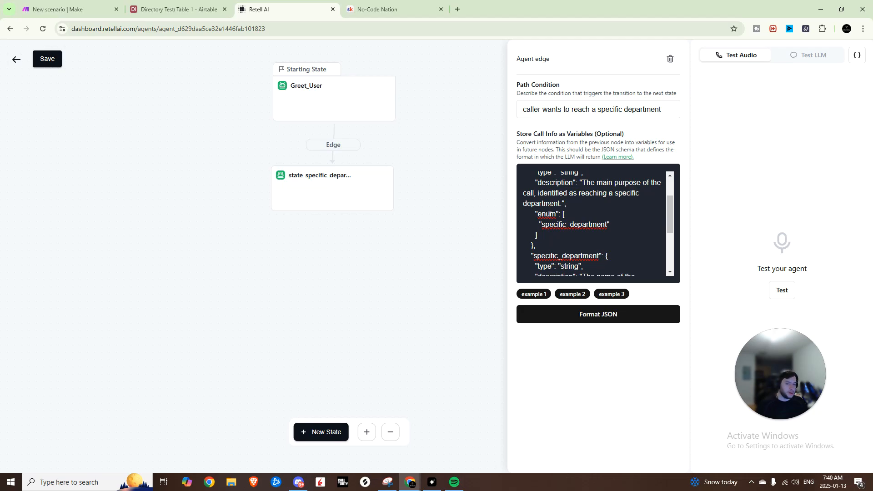
# Step: Add the line "Just to confirm, you want to reach [department_name], correct?" under task 1 of the state_specific_department prompt
pyautogui.scroll(-1, 588, 214)
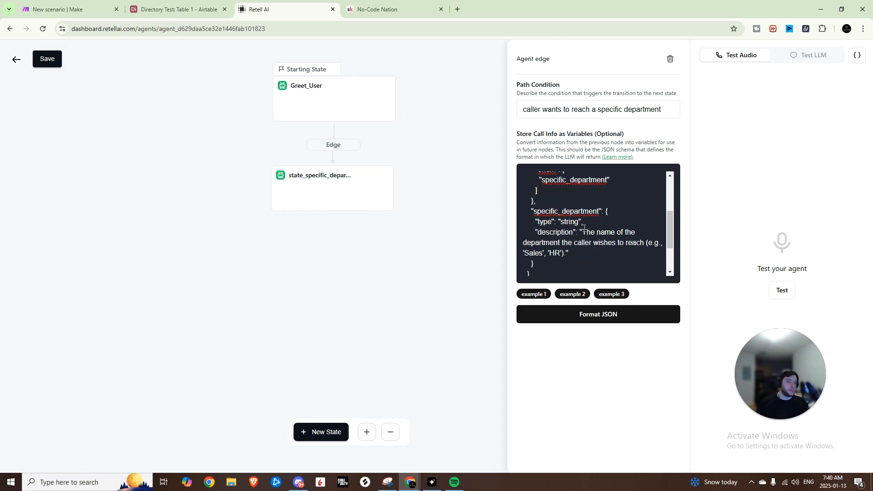
pyautogui.scroll(-1, 586, 252)
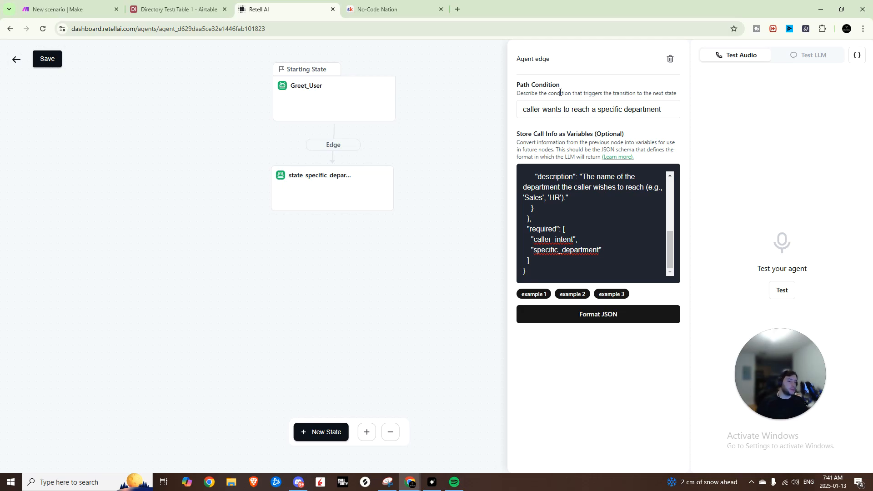
pyautogui.click(319, 180)
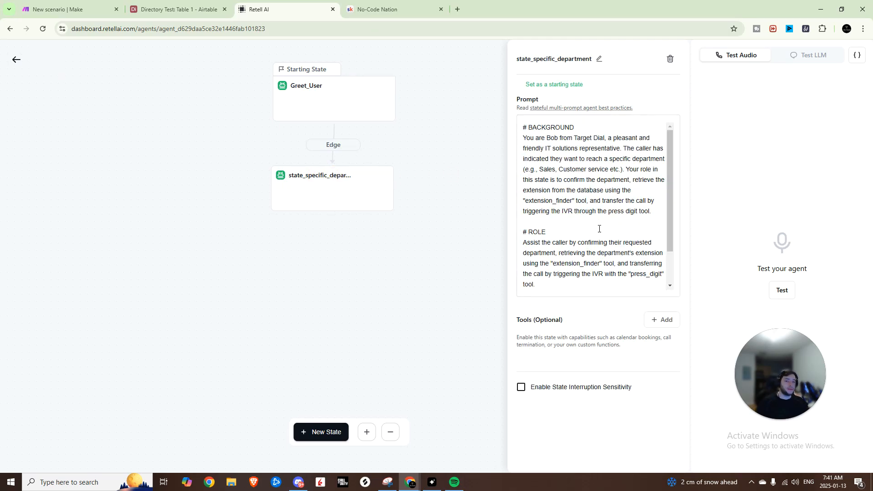
pyautogui.scroll(-1, 598, 227)
pyautogui.click(585, 285)
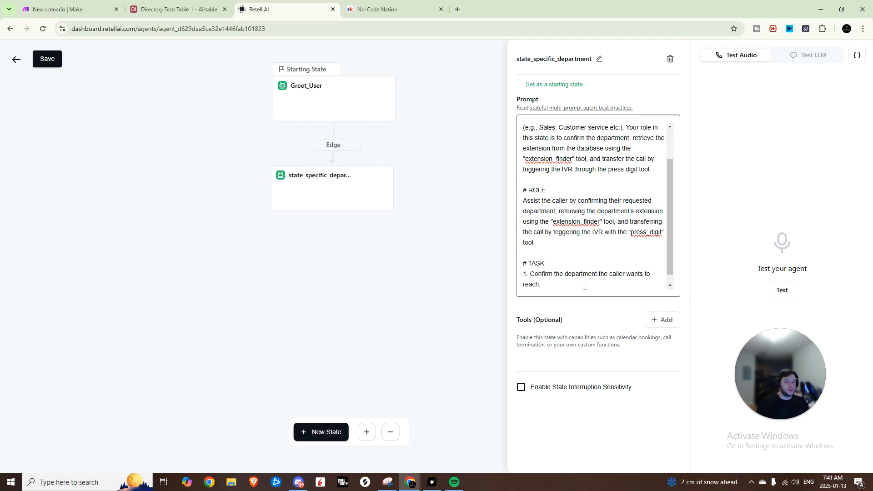
pyautogui.press('Return')
pyautogui.write('- "Just to confirm, you want to reach [department_name], correct?"')
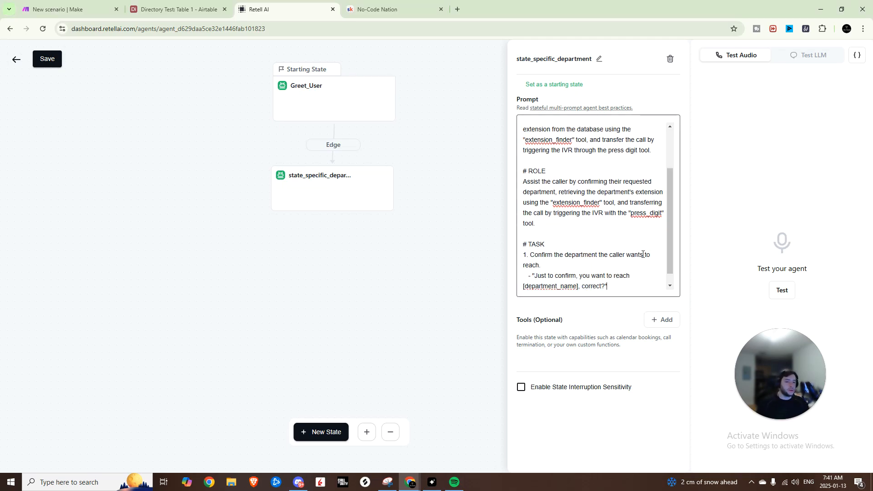
# Step: Add task 2 to the prompt: upon confirmation, trigger the `Extension_Finder` tool to search the database for the department's extension
pyautogui.scroll(-1, 630, 275)
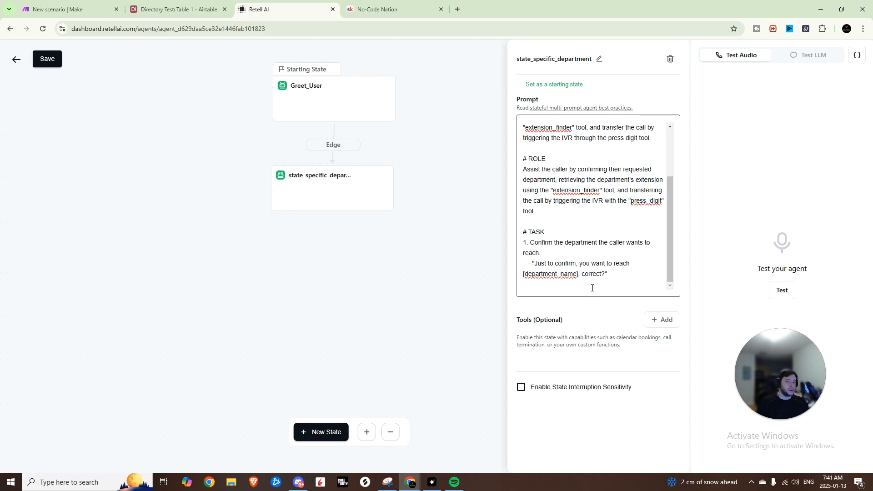
pyautogui.press('Return')
pyautogui.press('Return')
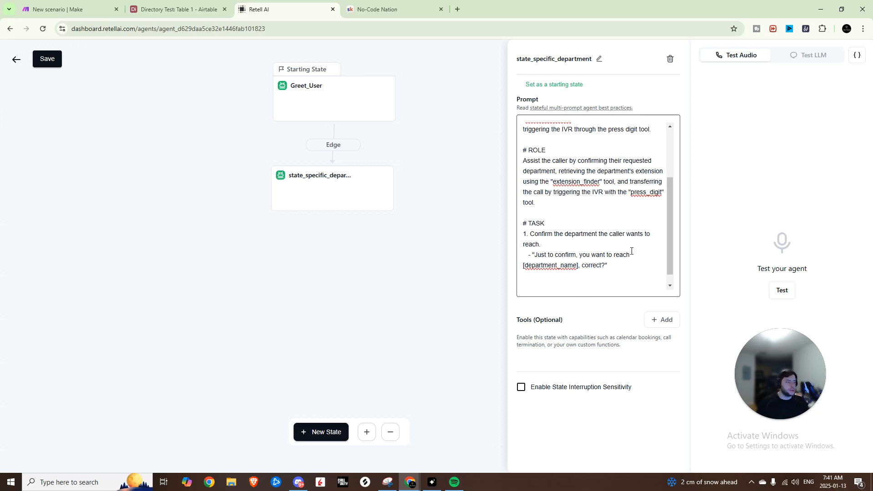
pyautogui.click(583, 285)
pyautogui.write("2. Upon confirmation, trigger the `Extension_Finder` tool to search the database for the department's extension.")
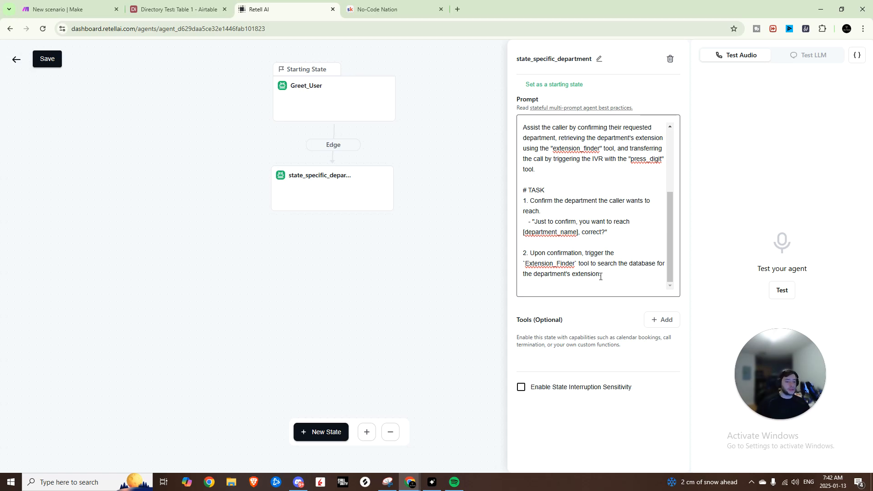
# Step: Add task 3 announcing the transfer and task 4 triggering `press_digit` with input `department_extension`, checking the Airtable directory for the extensions
pyautogui.write('3. After obtaining the extension:    - "Thank you! Let me transfer you to [department_name]. Please hold for a moment."')
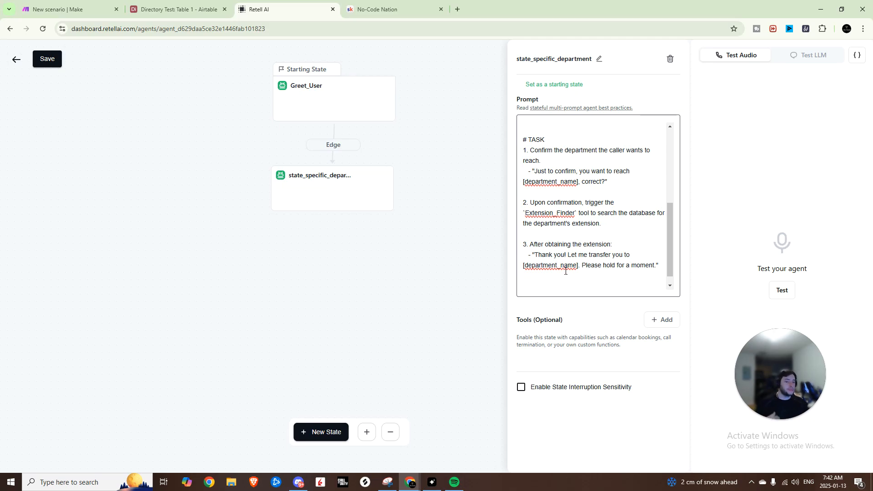
pyautogui.write('4. Trigger the IVR using the `press_digit` tool to route the call:    - Tool Name: `press_digit`    - Input: `department_extension`')
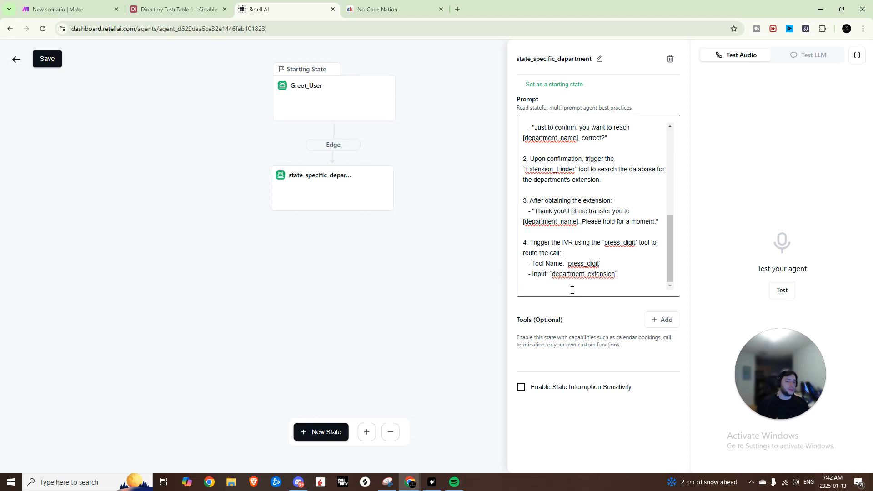
pyautogui.click(175, 9)
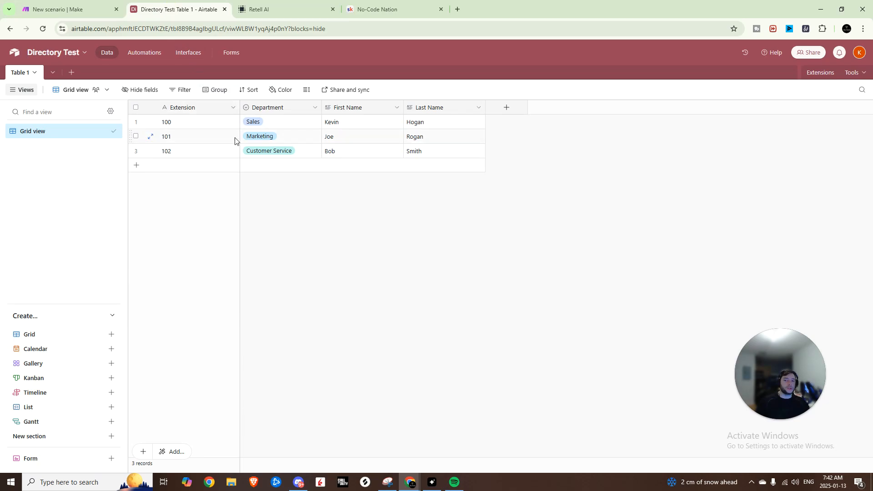
pyautogui.click(257, 10)
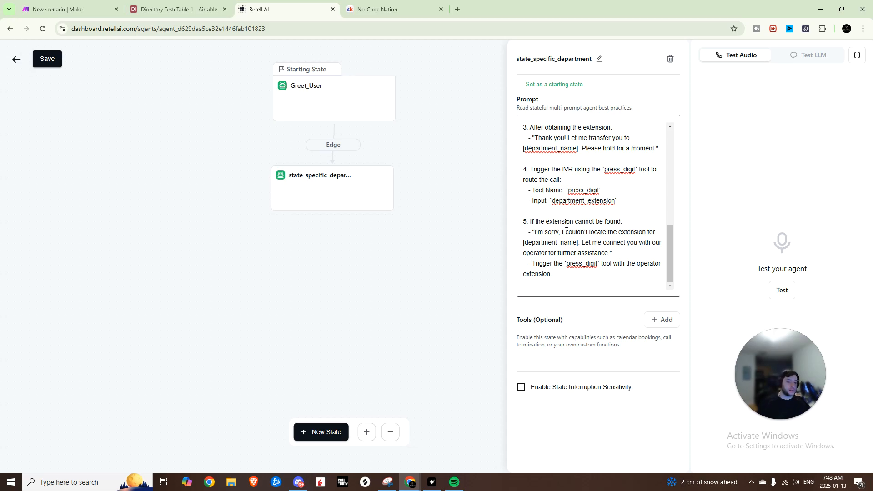
# Step: Add task 5 for an extension that cannot be found, replacing its operator transfer with "Could you please try again?", and save the agent
pyautogui.moveTo(527, 262); pyautogui.dragTo(581, 241)
pyautogui.click(619, 278)
pyautogui.press('BackSpace')
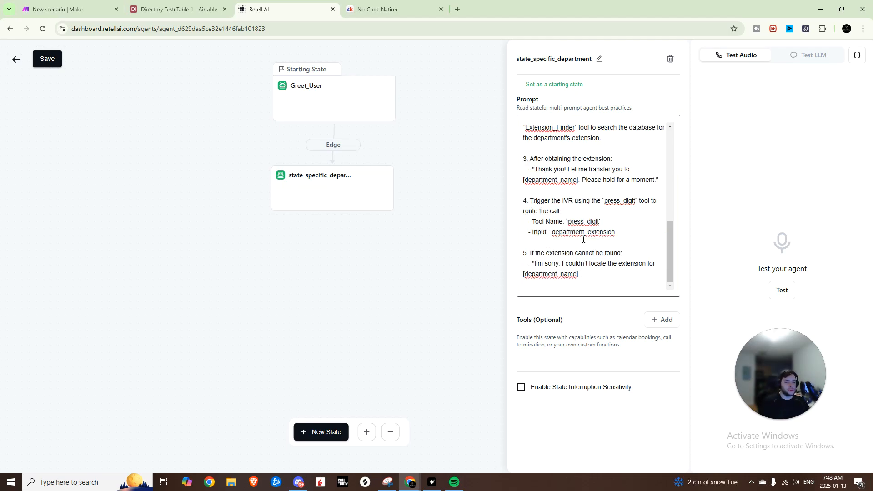
pyautogui.write('Could you please try again?')
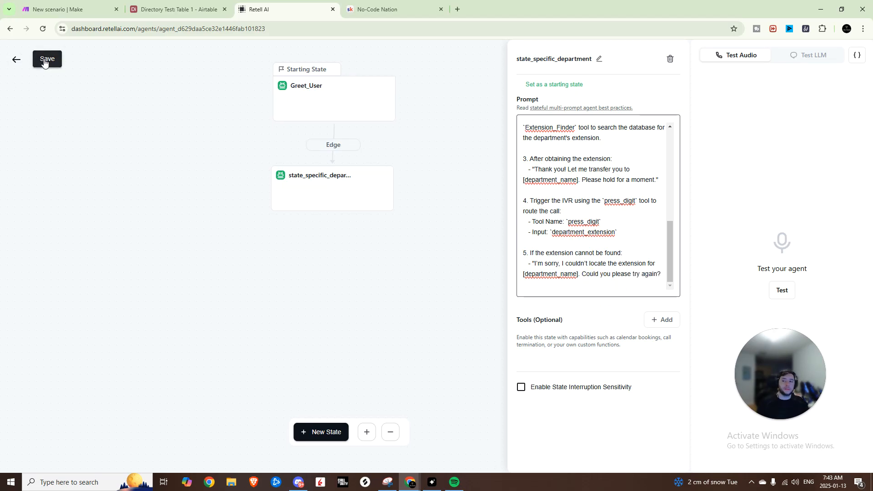
pyautogui.click(45, 59)
pyautogui.click(437, 129)
# Step: Add a custom function named Extension_Finder to the state, described as retrieving the phone extension for the department name provided by the caller
pyautogui.click(651, 324)
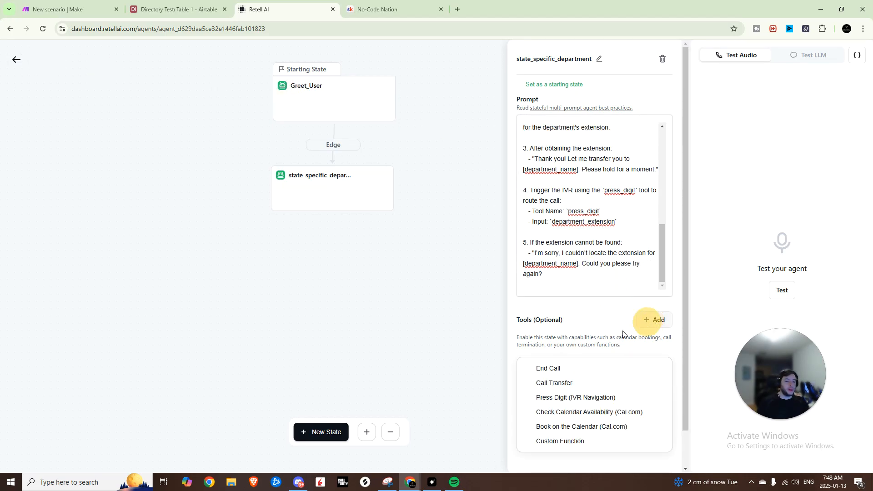
pyautogui.scroll(-1, 568, 348)
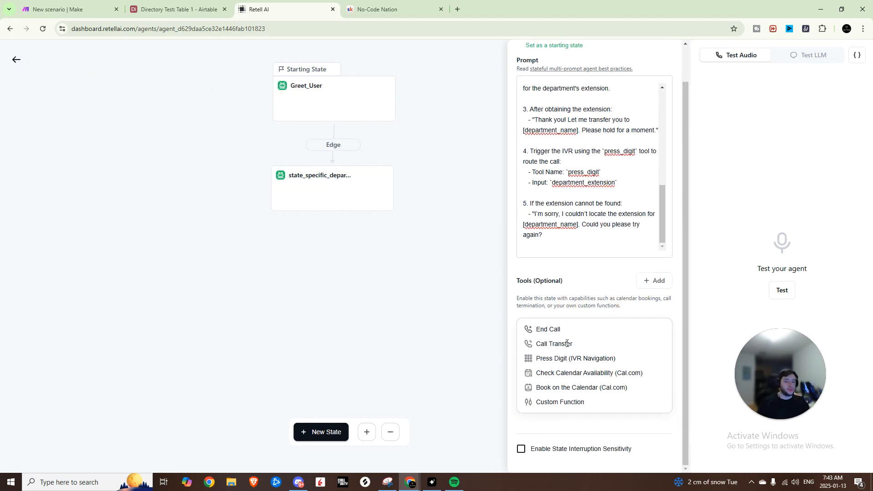
pyautogui.click(568, 403)
pyautogui.scroll(-2, 567, 379)
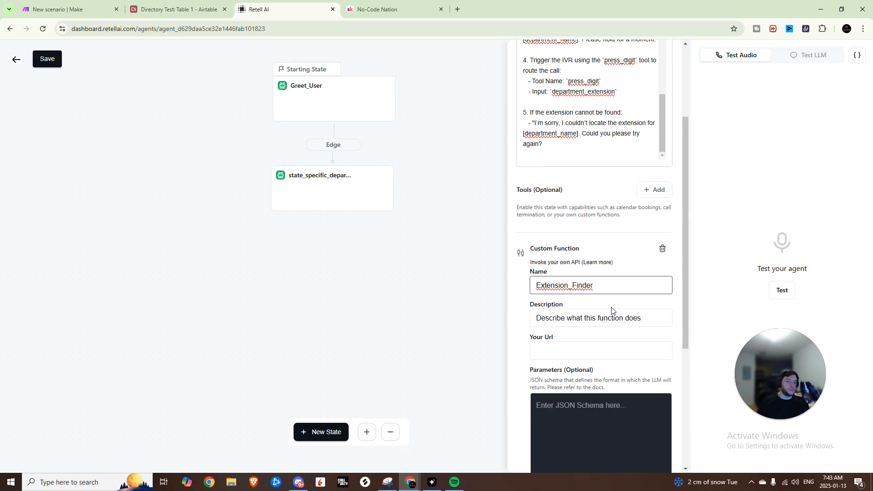
pyautogui.click(612, 311)
pyautogui.tripleClick(588, 324)
pyautogui.hotkey('ctrl', 'v')
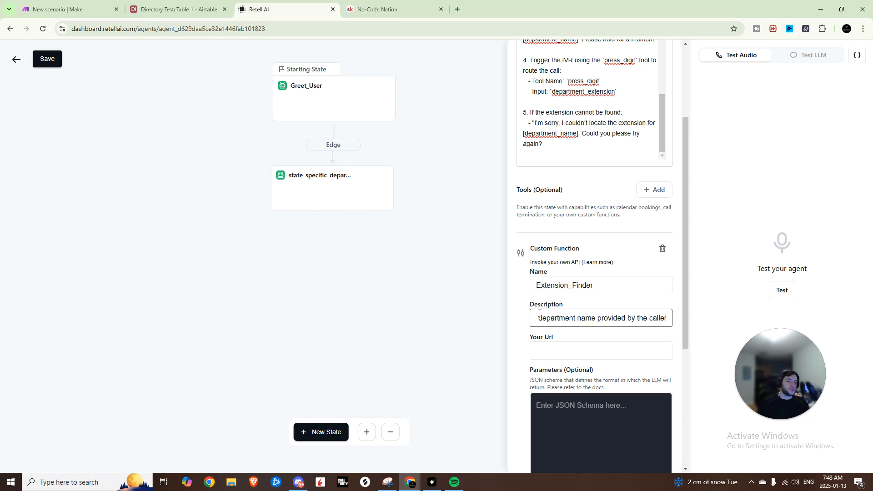
pyautogui.moveTo(547, 317); pyautogui.dragTo(456, 324)
pyautogui.moveTo(542, 317); pyautogui.dragTo(672, 320)
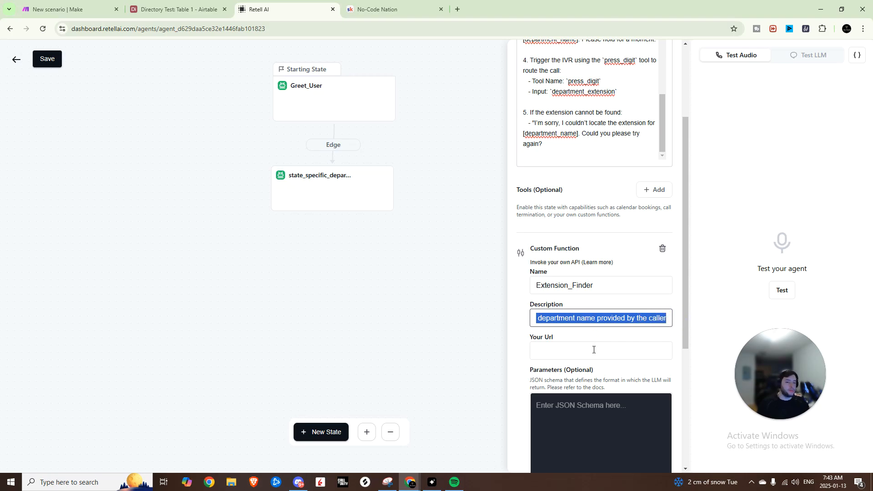
pyautogui.click(609, 405)
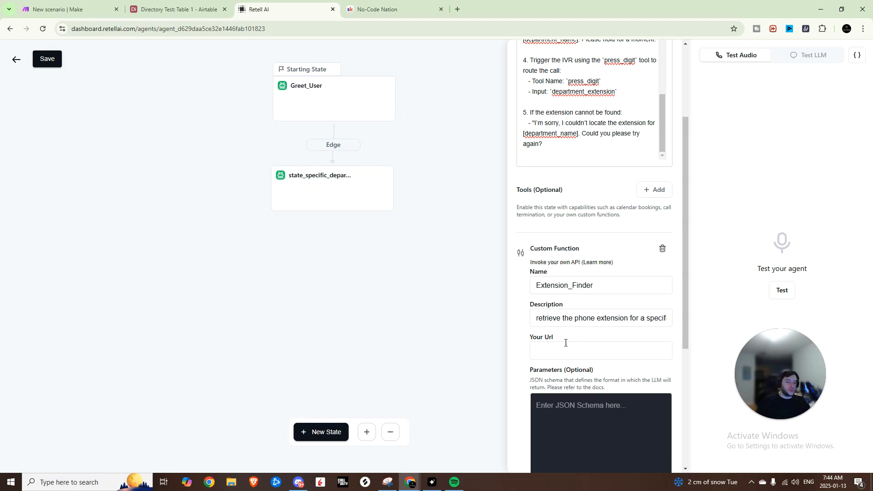
# Step: In Make, start the new scenario with a custom webhook named "Retell Extension" and copy its address
pyautogui.click(68, 9)
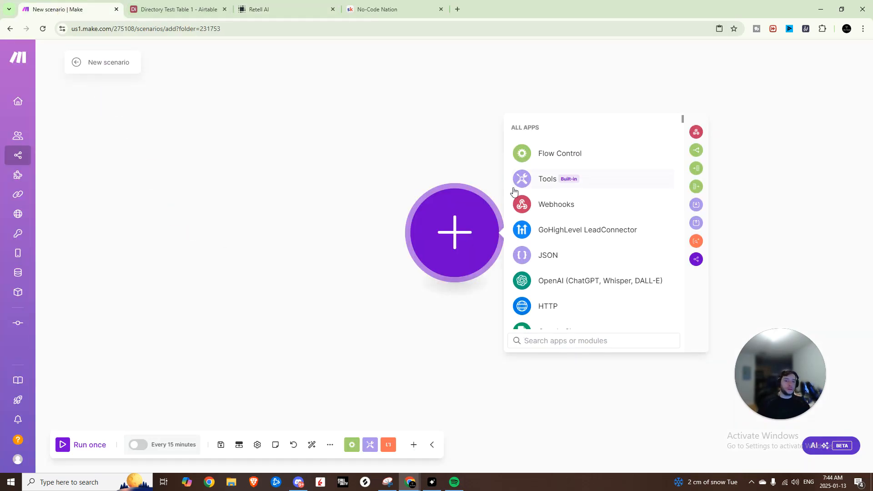
pyautogui.click(574, 204)
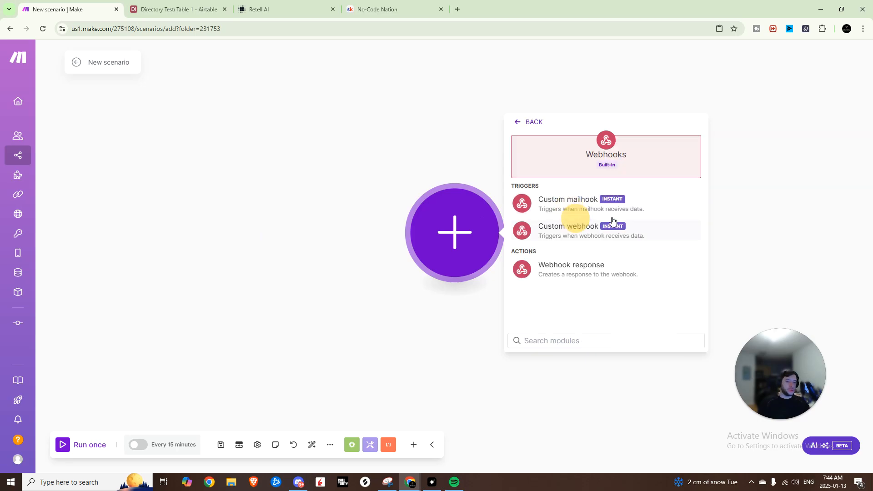
pyautogui.click(584, 229)
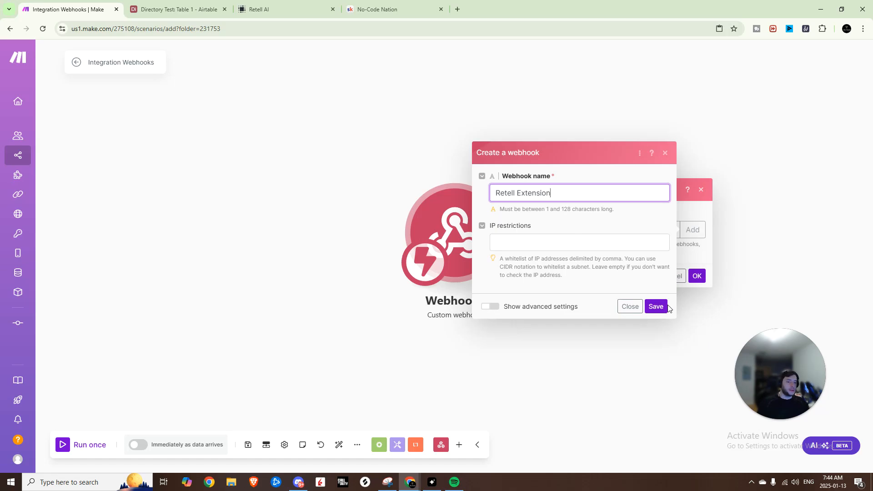
pyautogui.click(662, 306)
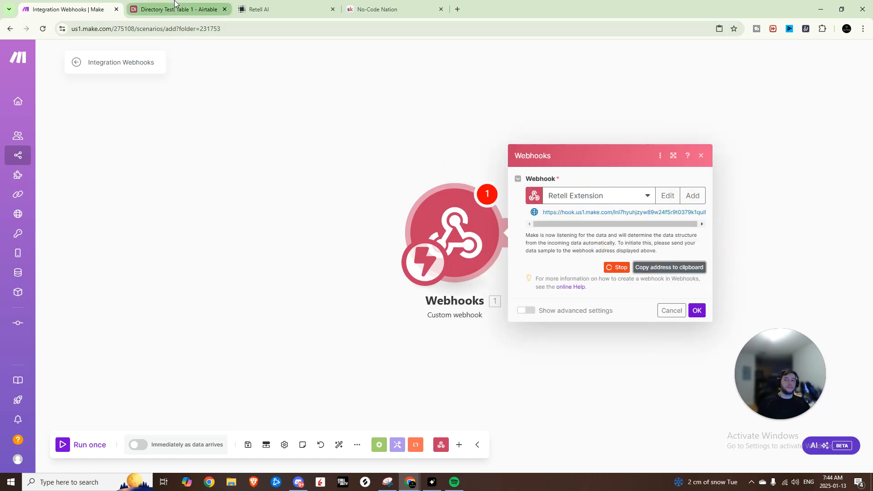
# Step: Back in Retell AI, paste the webhook address as the Extension_Finder function's URL and save the agent
pyautogui.click(259, 9)
pyautogui.click(637, 351)
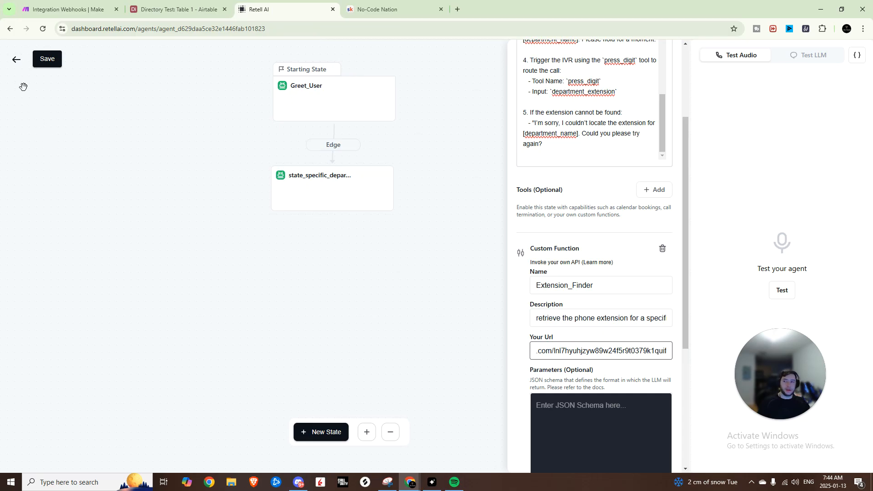
pyautogui.click(49, 61)
# Step: Paste a JSON schema with a department_name string property and its list of allowed departments as the Extension_Finder parameters
pyautogui.scroll(-4, 598, 318)
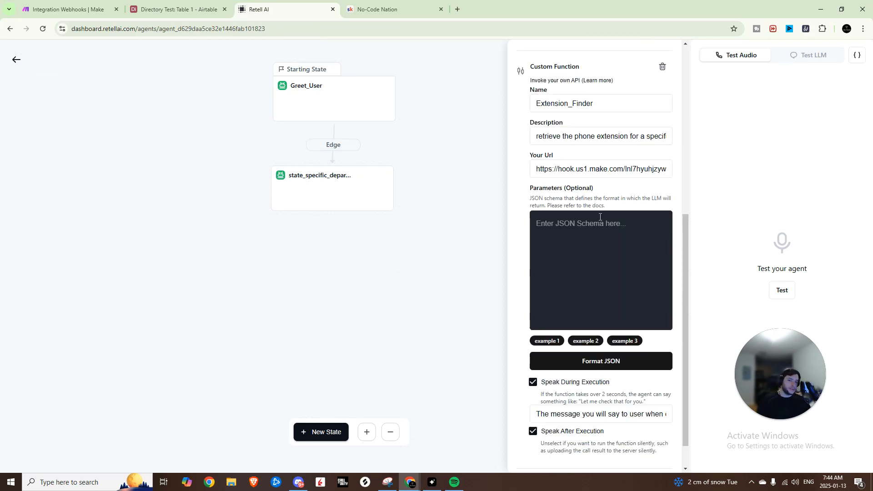
pyautogui.click(562, 305)
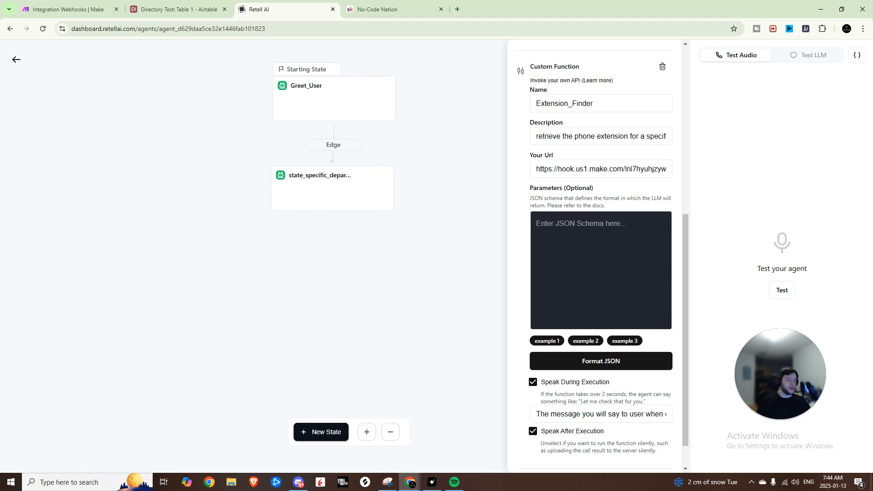
pyautogui.hotkey('ctrl', 'v')
pyautogui.scroll(5, 562, 305)
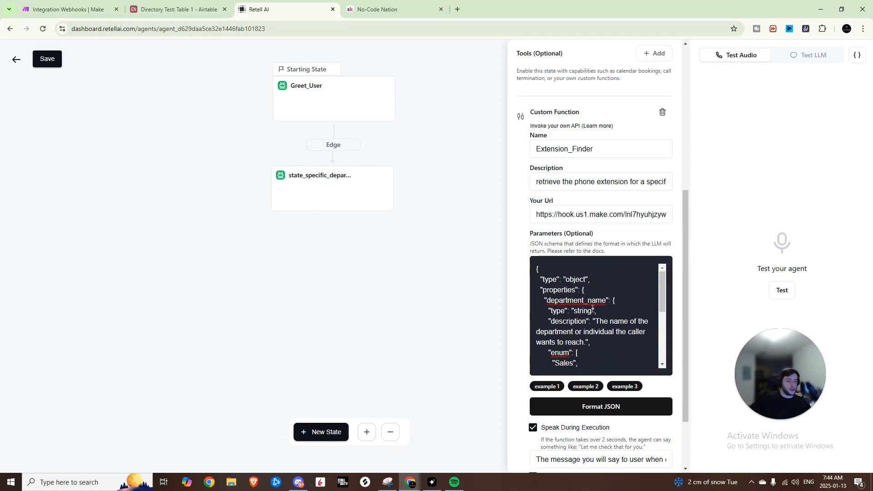
# Step: Examine the Extension_Finder schema's enum list of department names and its required property
pyautogui.scroll(-1, 582, 319)
pyautogui.doubleClick(563, 307)
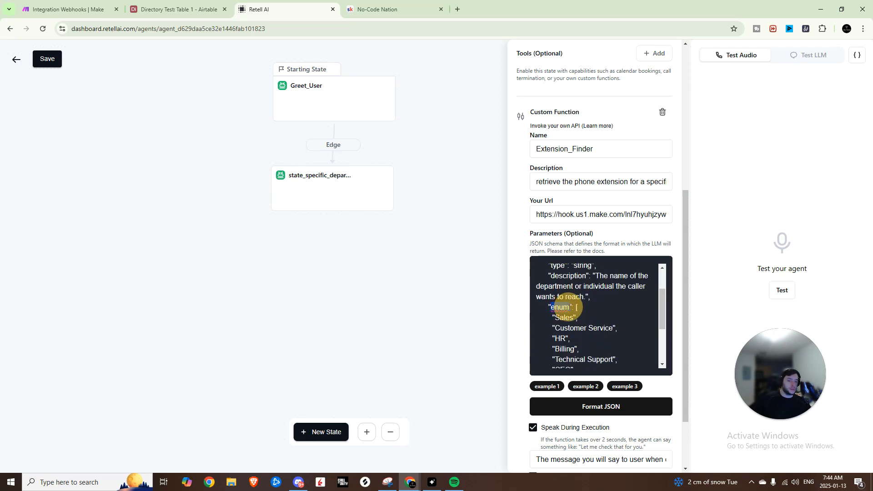
pyautogui.moveTo(553, 317); pyautogui.dragTo(574, 324)
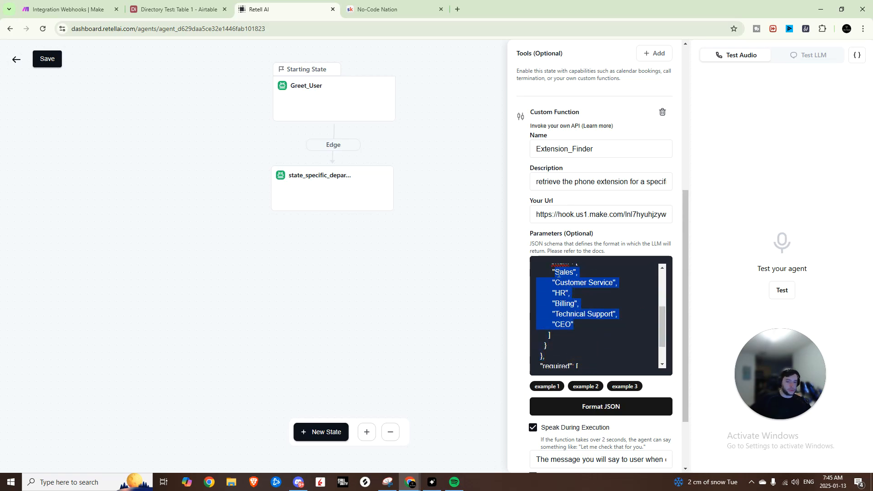
pyautogui.scroll(1, 559, 283)
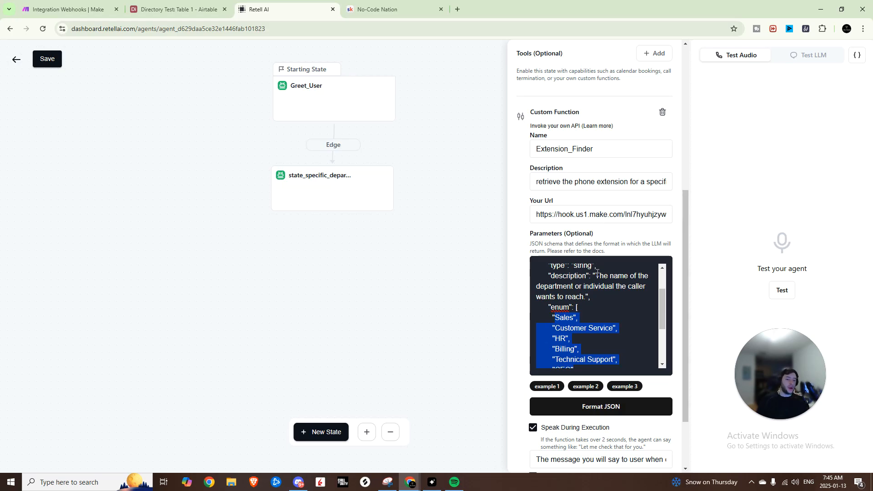
pyautogui.scroll(-1, 597, 275)
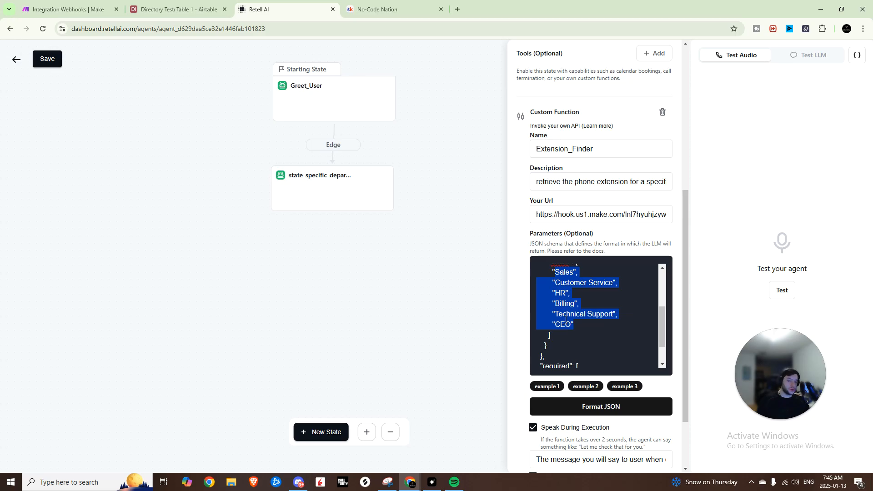
pyautogui.scroll(1, 566, 320)
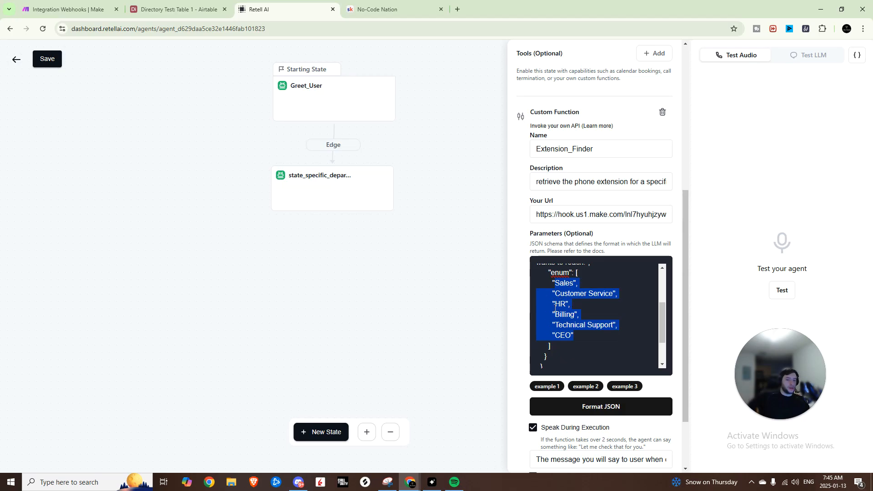
pyautogui.scroll(-1, 556, 308)
pyautogui.scroll(1, 559, 309)
pyautogui.scroll(-1, 578, 315)
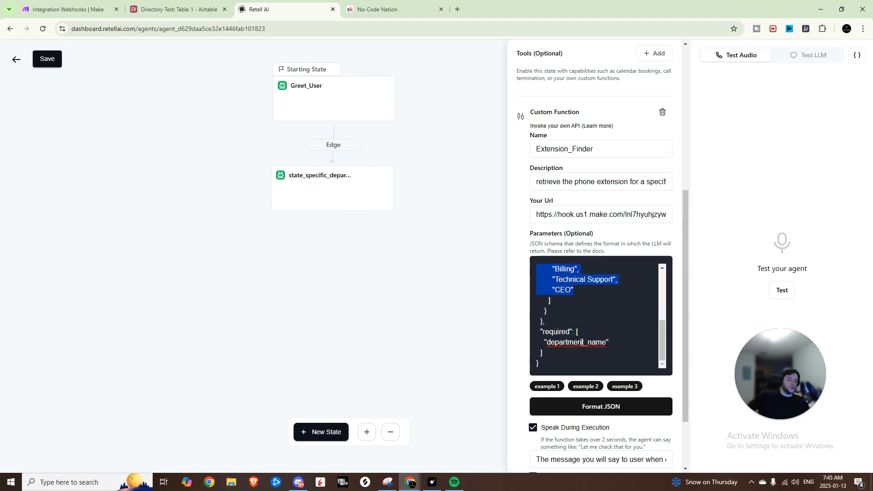
pyautogui.scroll(1, 581, 300)
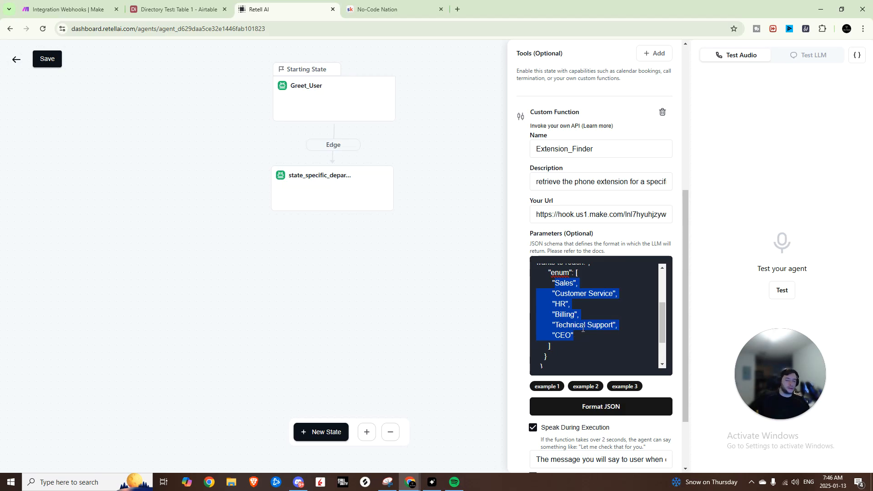
# Step: Save the agent with the Extension_Finder parameters and look over the state_specific_department prompt
pyautogui.click(56, 60)
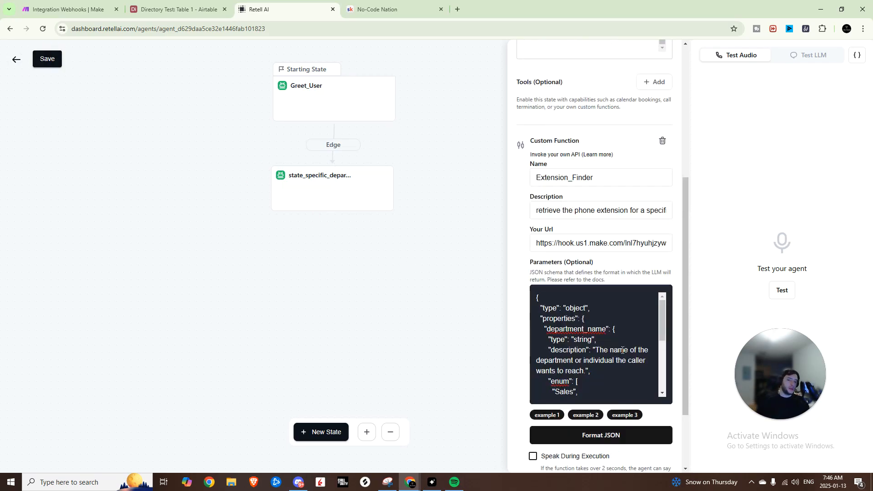
pyautogui.scroll(5, 622, 350)
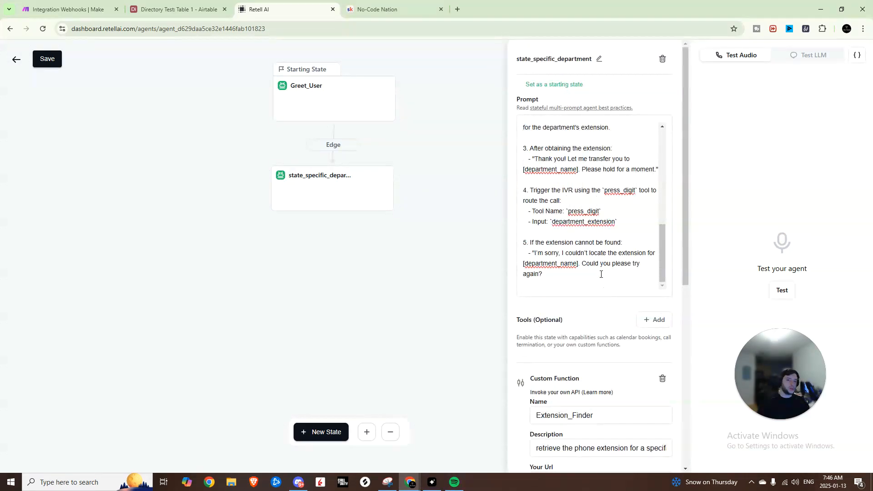
pyautogui.scroll(5, 595, 249)
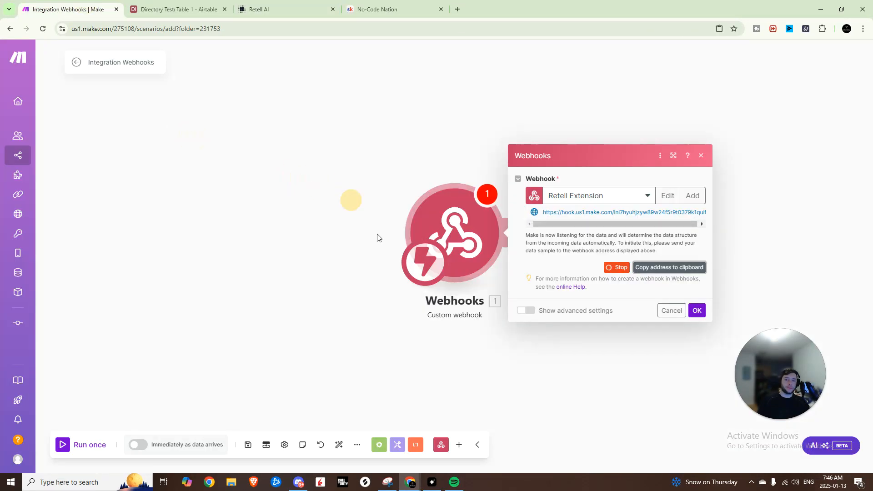
# Step: Switch to Make and run the webhook scenario once so that it listens for incoming data
pyautogui.click(697, 310)
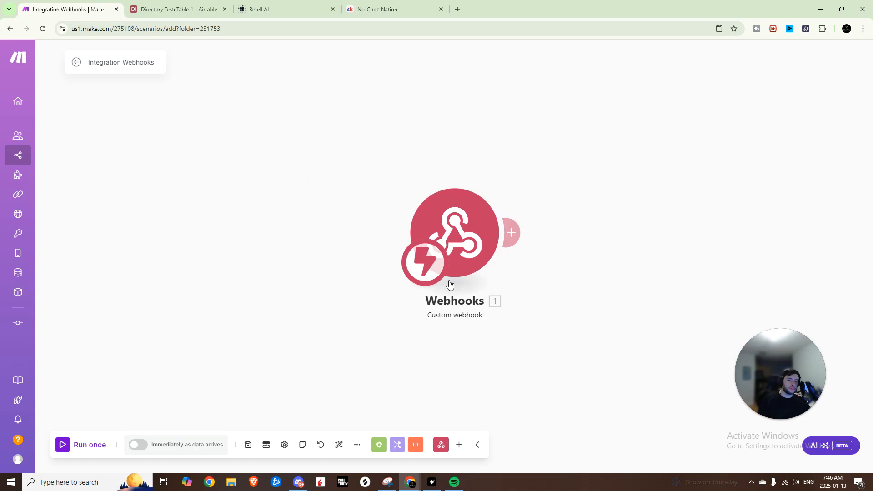
pyautogui.click(69, 445)
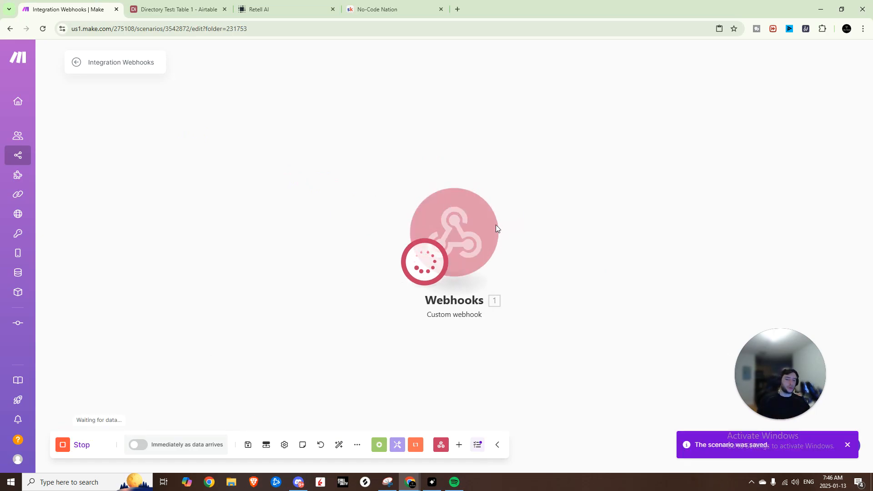
# Step: In Retell AI, test the LLM by chat: send "Hi I wanted to speak with sales" and reply "That is correct"
pyautogui.click(273, 9)
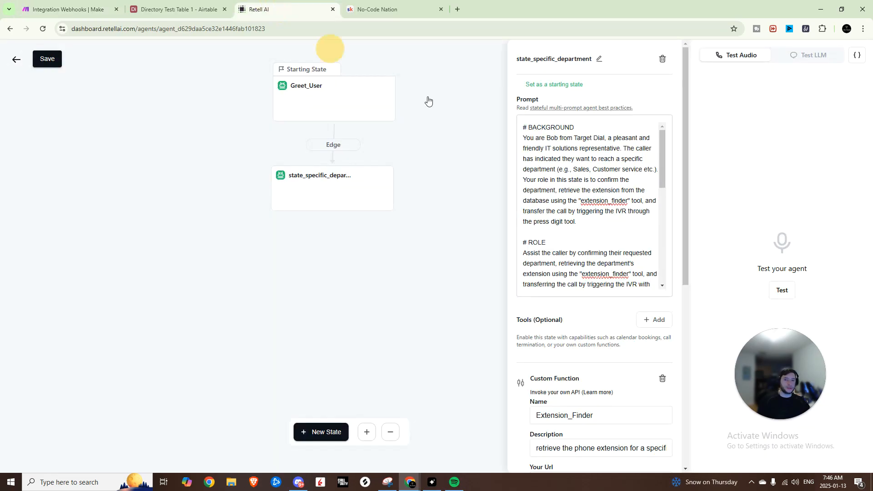
pyautogui.click(816, 56)
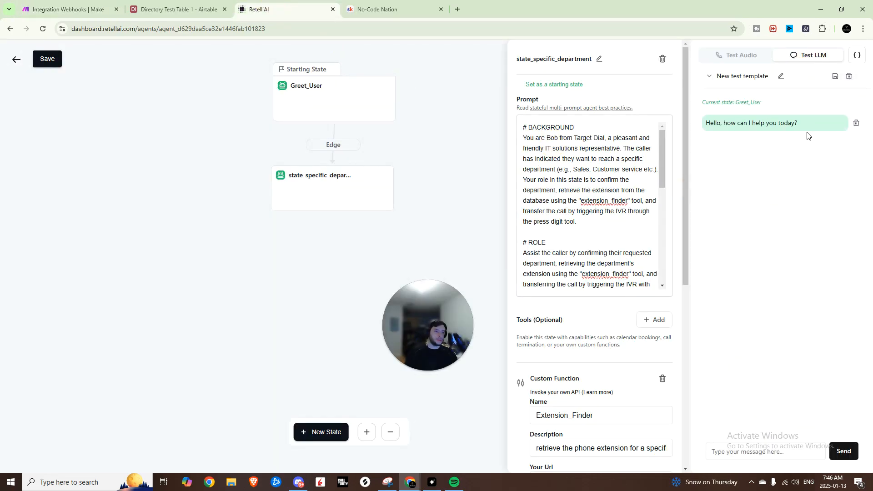
pyautogui.click(768, 457)
pyautogui.write('Hi I wanted to ')
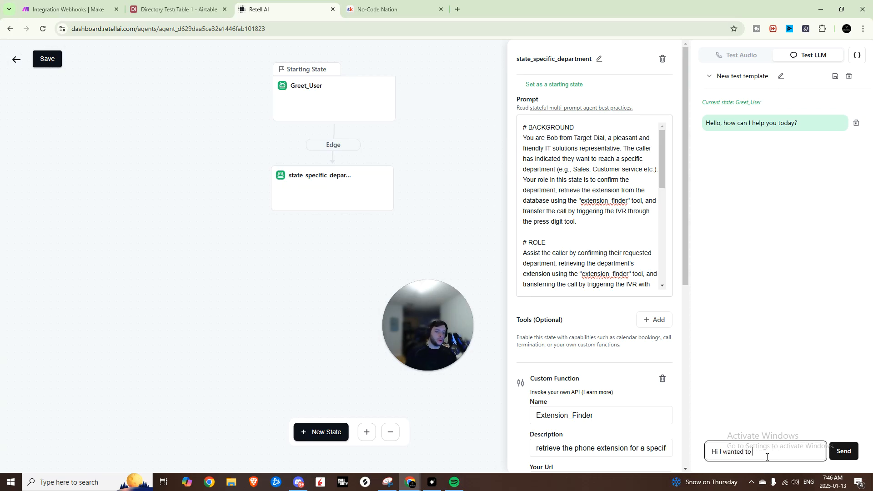
pyautogui.write('speak with sales')
pyautogui.press('Return')
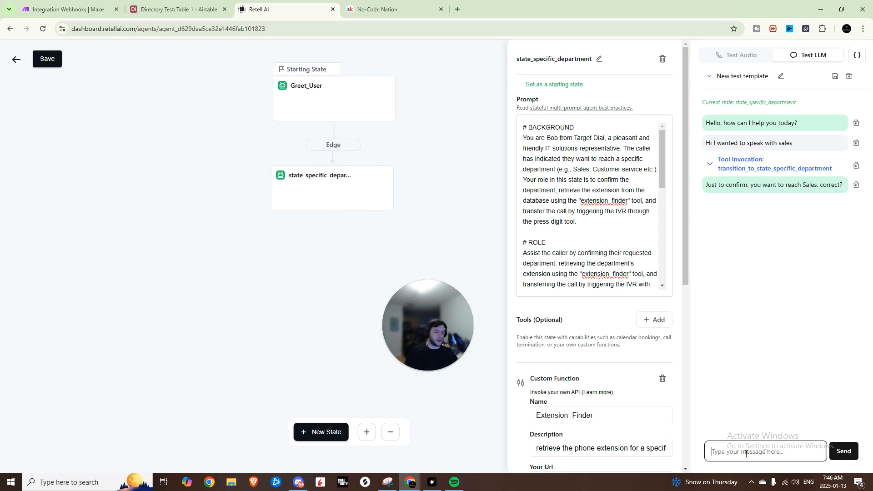
pyautogui.write('That is correct')
pyautogui.press('Return')
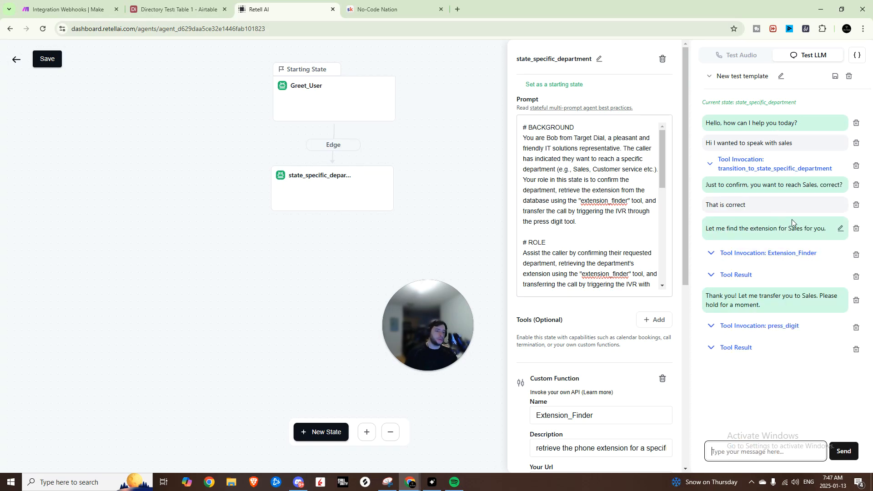
# Step: Examine the details of the Extension_Finder and press_digit tool invocations and their results in the test chat
pyautogui.click(763, 247)
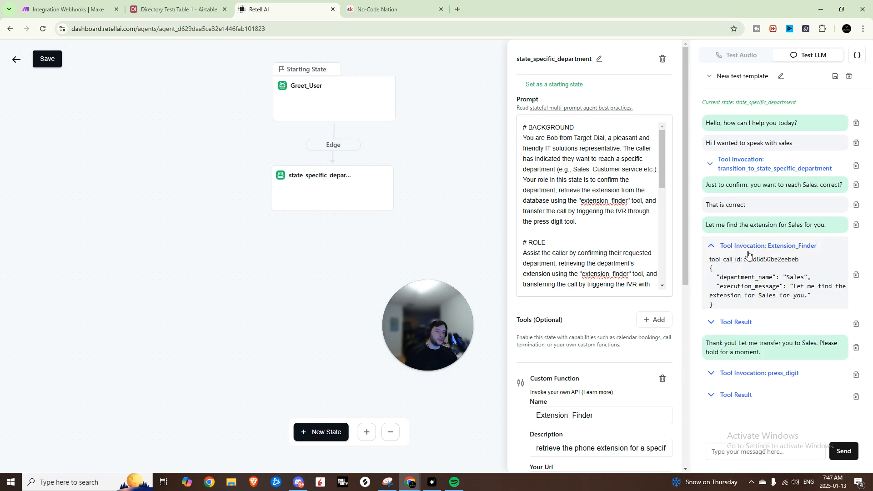
pyautogui.click(738, 323)
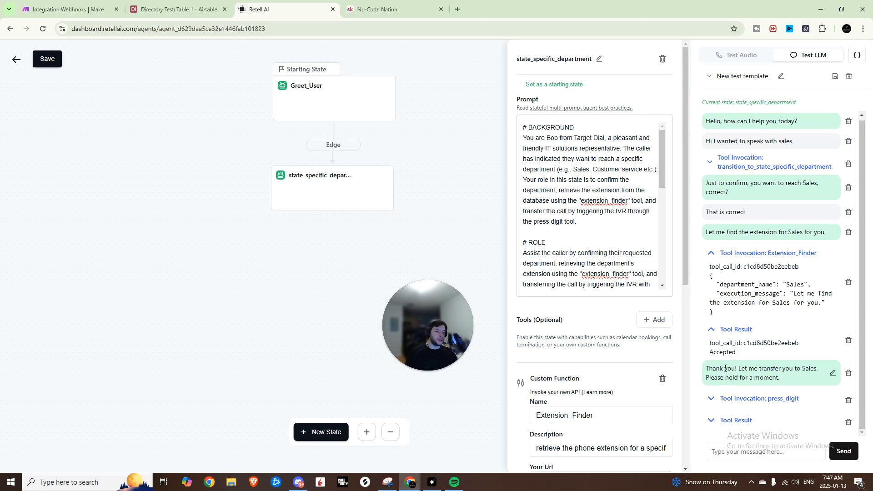
pyautogui.click(758, 399)
pyautogui.scroll(-1, 768, 402)
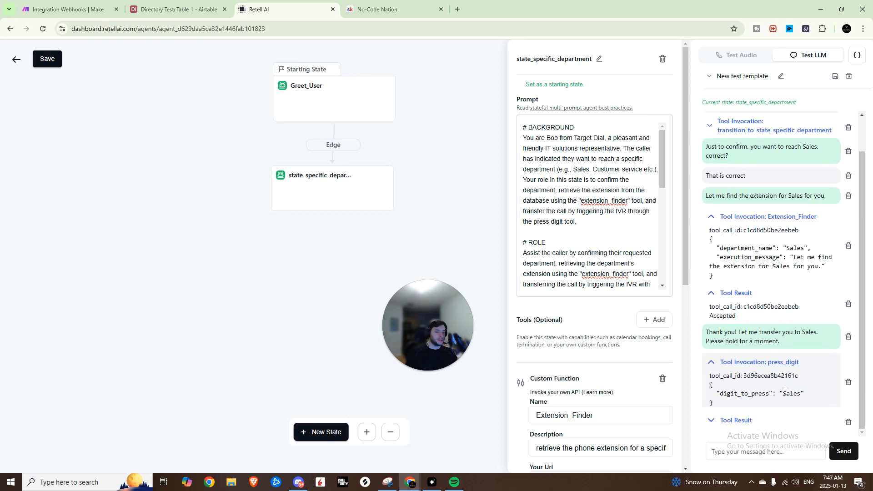
pyautogui.doubleClick(784, 392)
pyautogui.click(741, 419)
pyautogui.moveTo(770, 425); pyautogui.dragTo(769, 345)
pyautogui.click(738, 306)
pyautogui.click(751, 251)
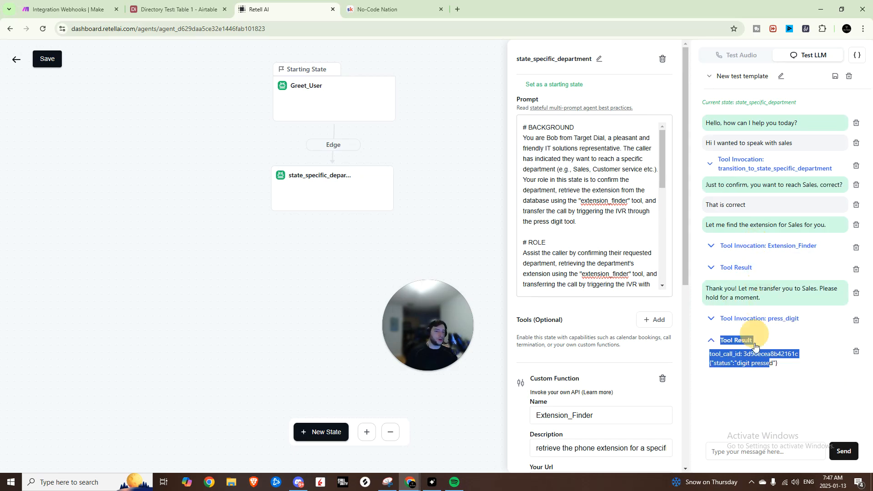
pyautogui.click(777, 394)
pyautogui.click(737, 341)
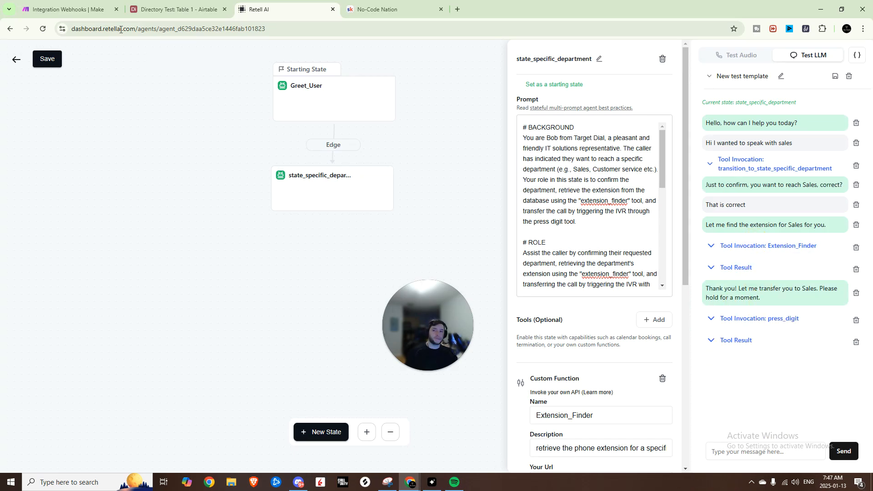
# Step: In Make, expand the args collection in the webhook's output and check the received department_name
pyautogui.click(99, 14)
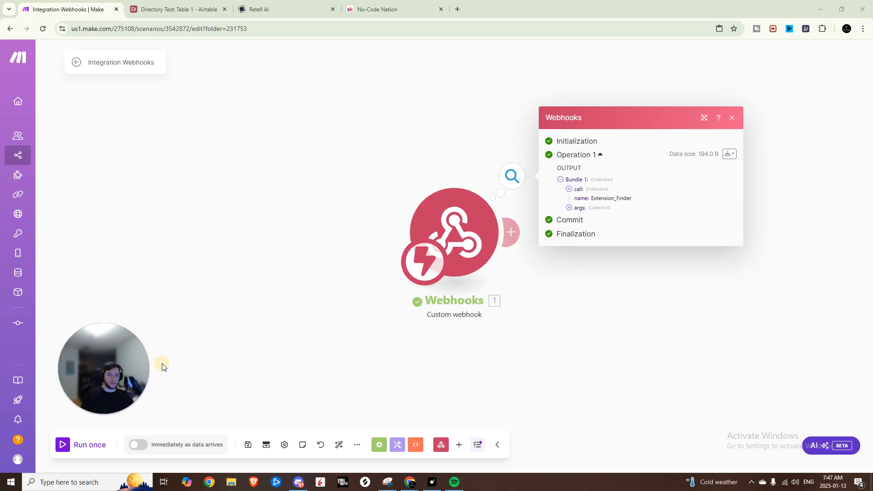
pyautogui.click(569, 207)
pyautogui.moveTo(645, 212); pyautogui.dragTo(593, 220)
pyautogui.click(644, 212)
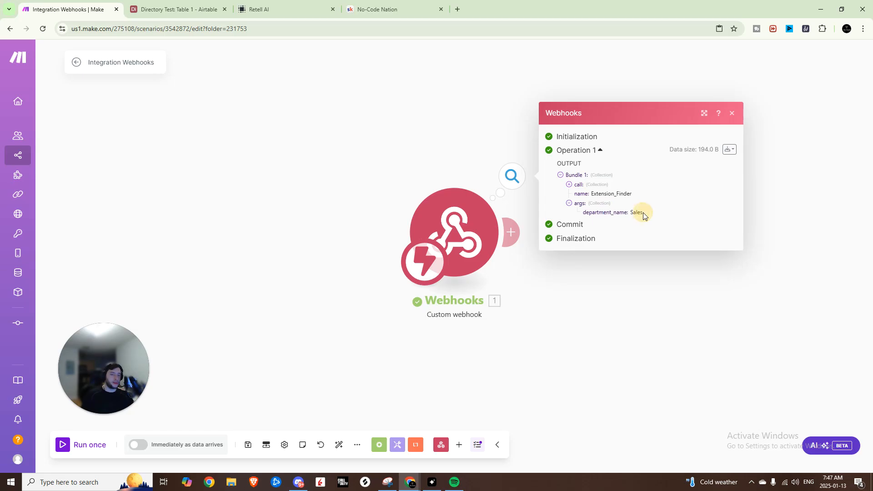
# Step: Add an Airtable Search Records module after the webhook, using the Directory Test base and Table 1
pyautogui.moveTo(612, 261); pyautogui.dragTo(586, 270)
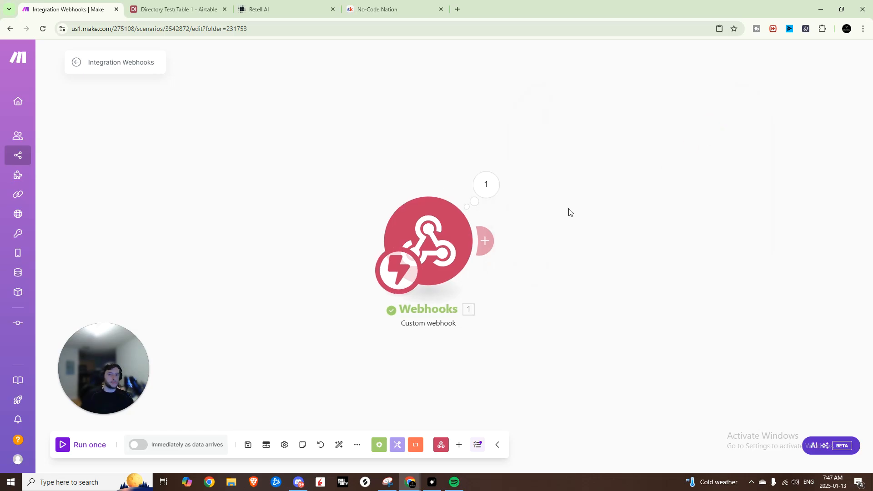
pyautogui.click(492, 253)
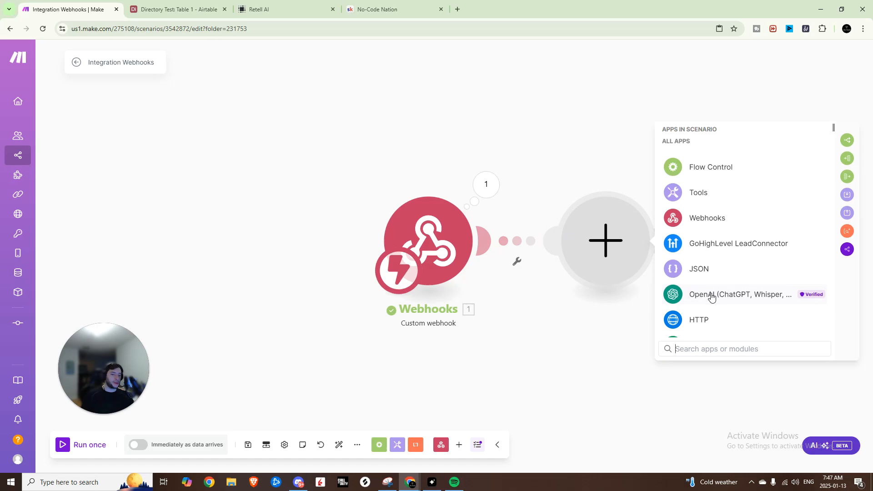
pyautogui.write('airta')
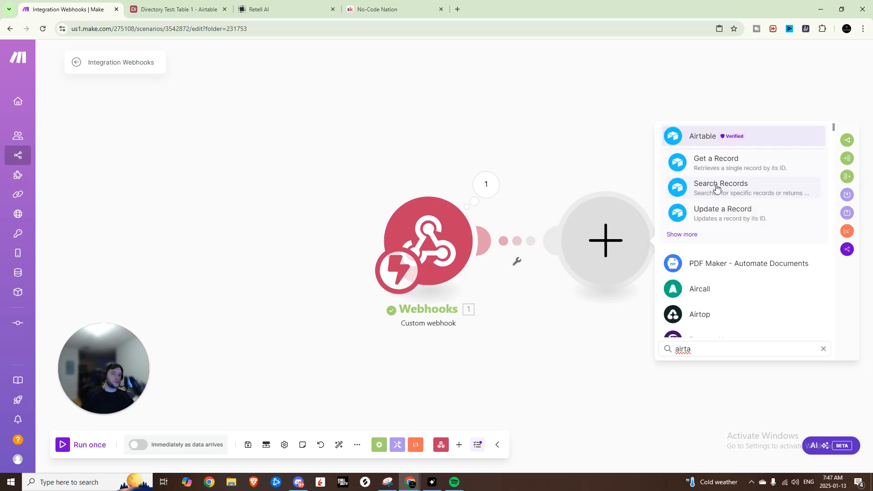
pyautogui.click(717, 187)
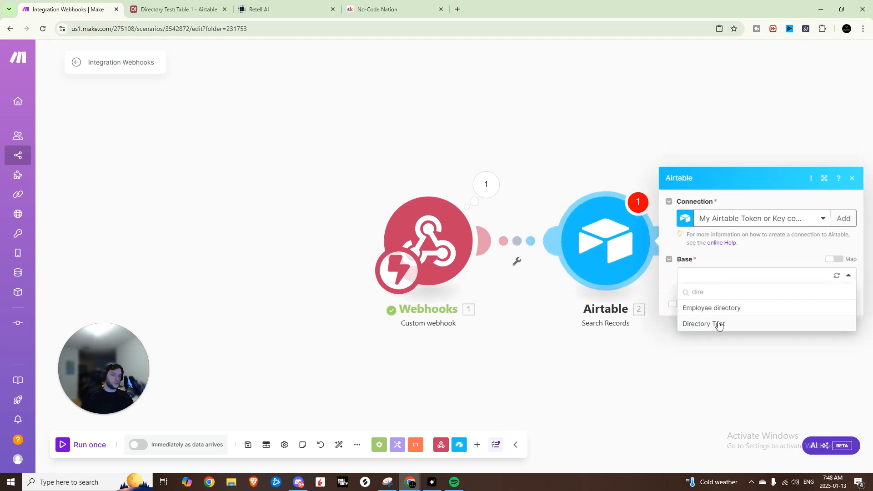
pyautogui.click(719, 324)
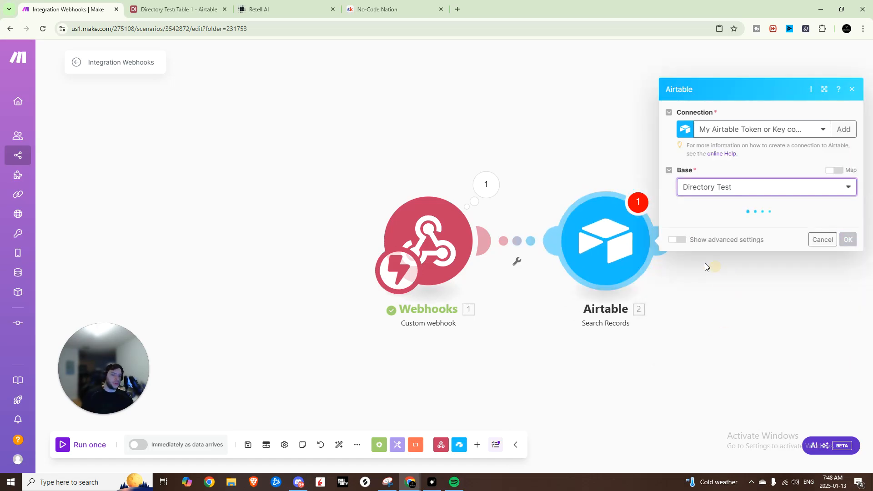
pyautogui.click(177, 9)
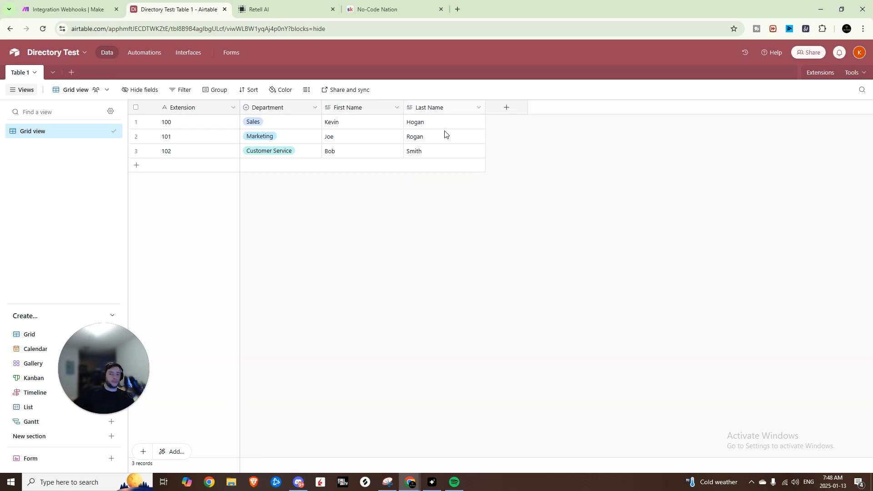
pyautogui.click(68, 9)
pyautogui.click(696, 240)
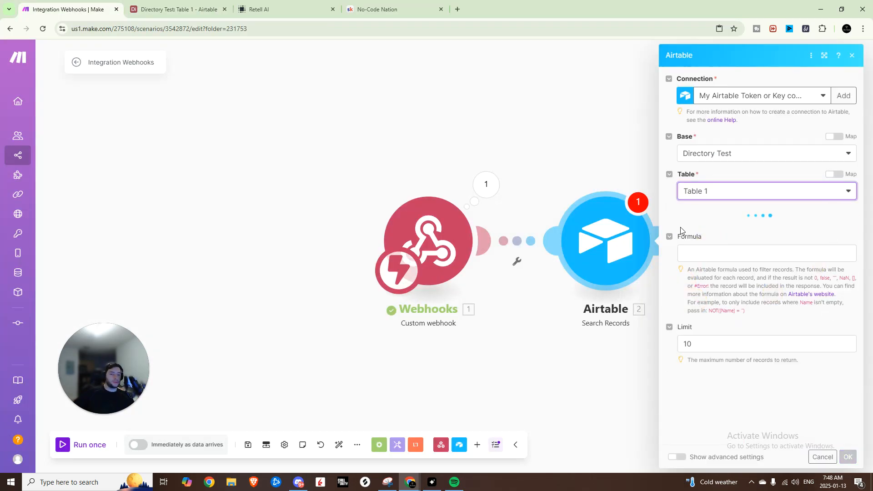
# Step: Enter an Airtable search formula matching {Extension} to the webhook's department_name value in double quotes
pyautogui.scroll(-3, 730, 330)
pyautogui.click(731, 328)
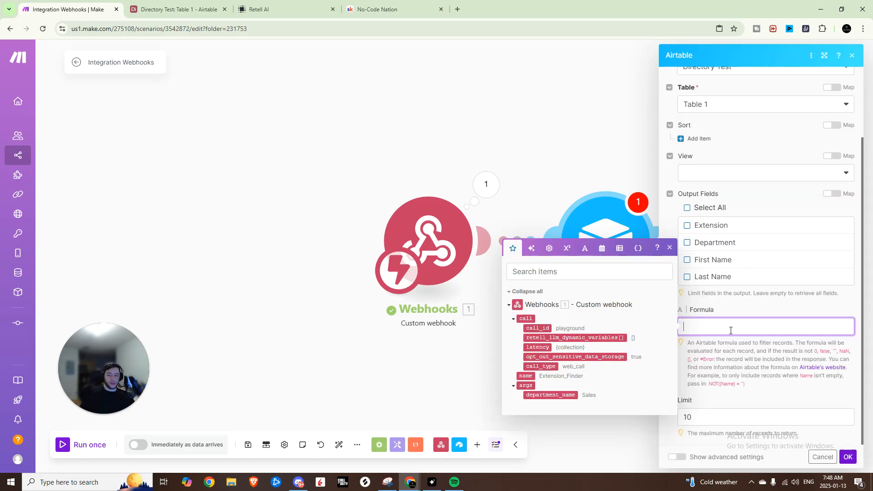
pyautogui.click(179, 9)
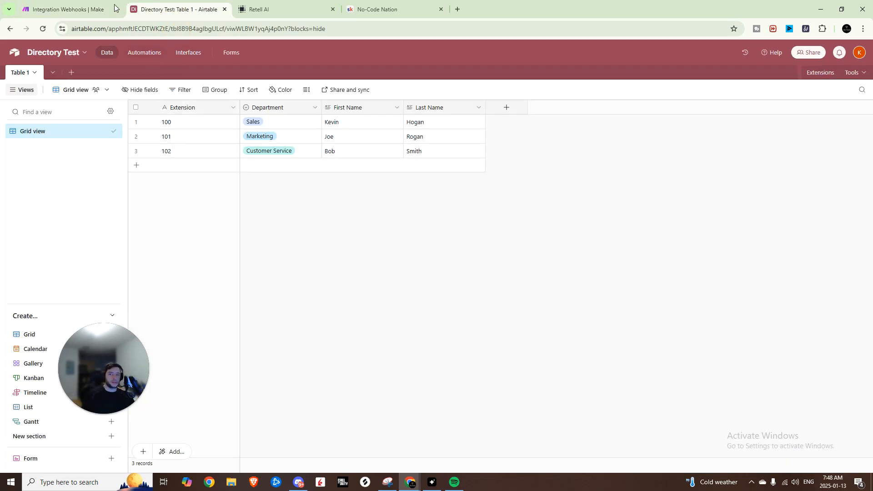
pyautogui.click(68, 9)
pyautogui.write('{Extens')
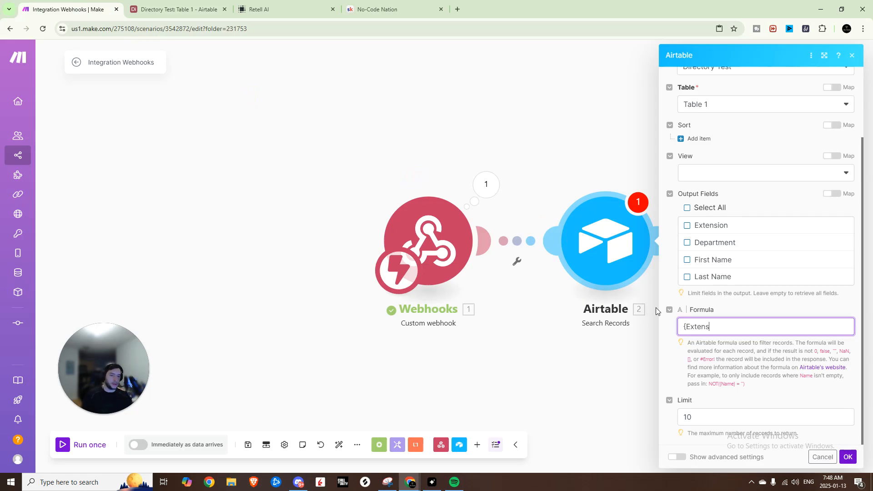
pyautogui.write('ion}="')
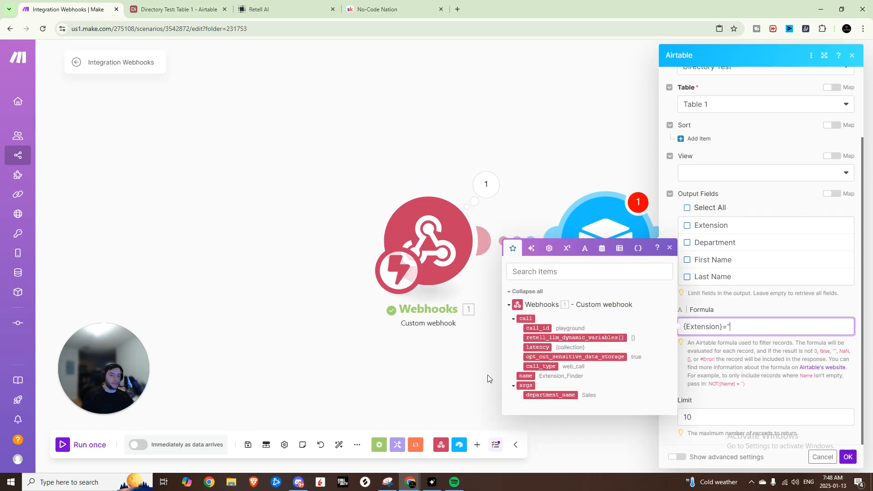
pyautogui.click(550, 395)
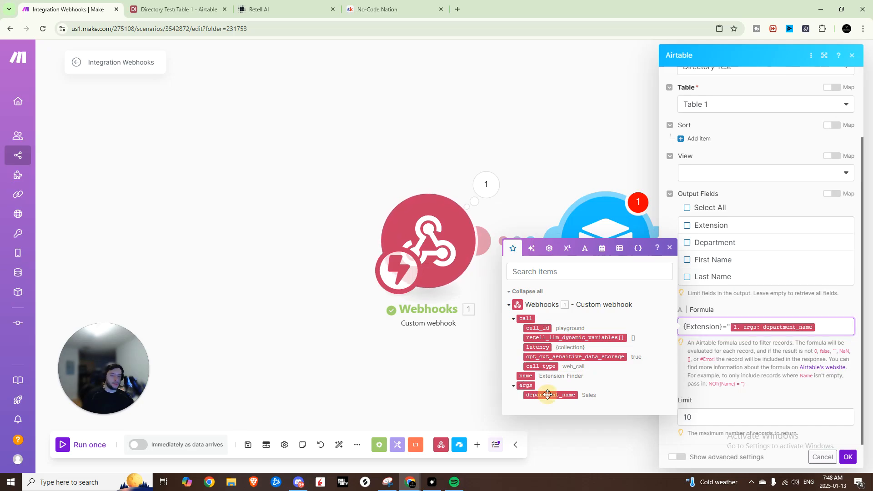
pyautogui.write('"')
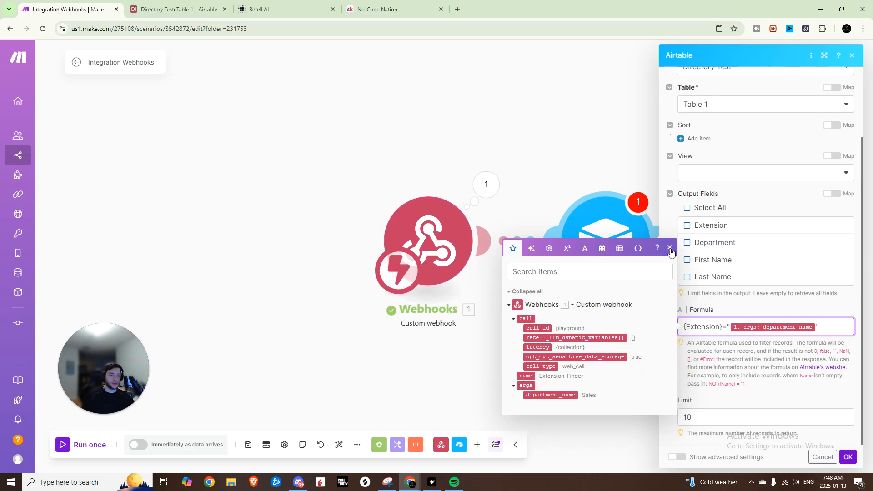
pyautogui.click(670, 249)
# Step: Change the formula's field to {Department} after checking the Airtable columns, and verify the webhook's department_name output
pyautogui.click(178, 9)
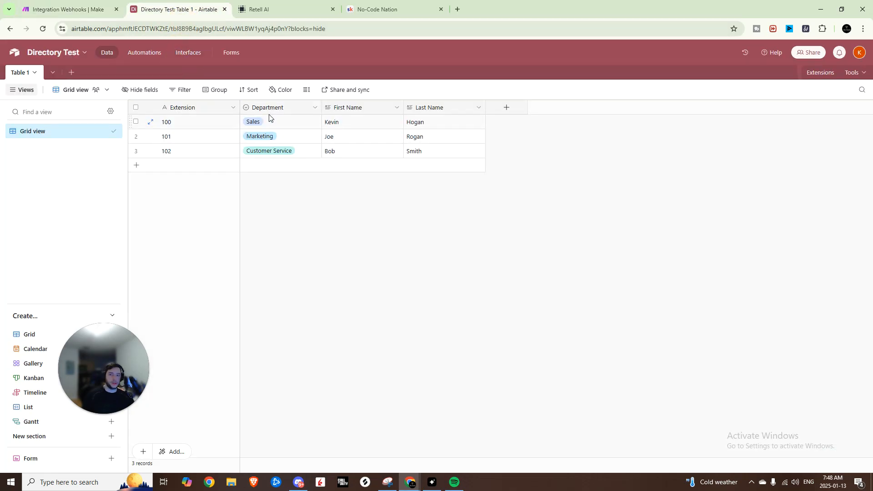
pyautogui.click(103, 7)
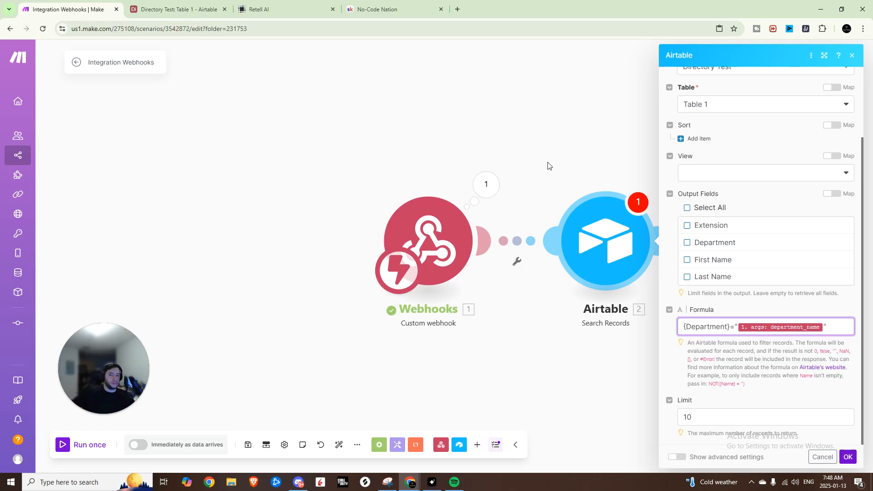
pyautogui.click(485, 185)
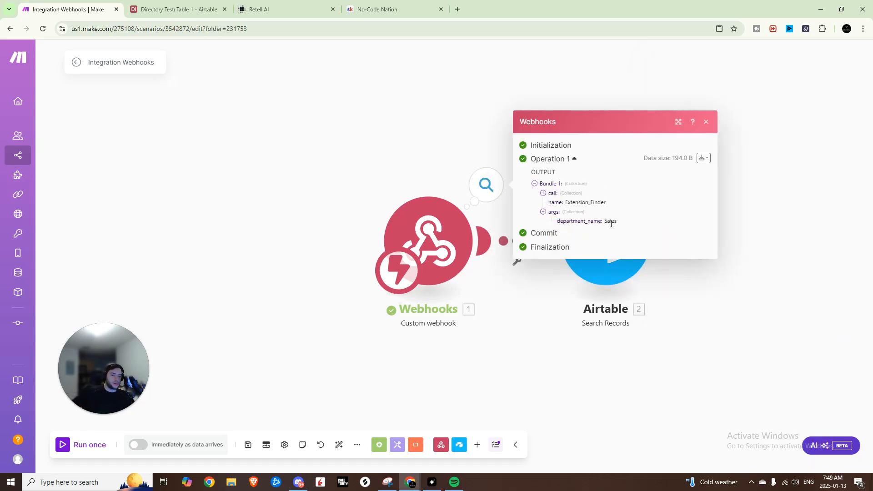
pyautogui.click(605, 241)
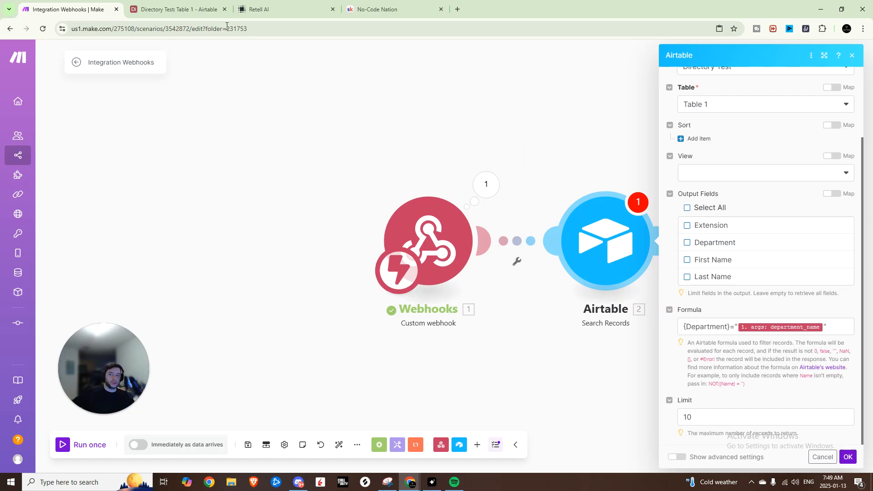
# Step: Set the Airtable search limit to 1 record and close the module's settings
pyautogui.click(197, 9)
pyautogui.click(101, 9)
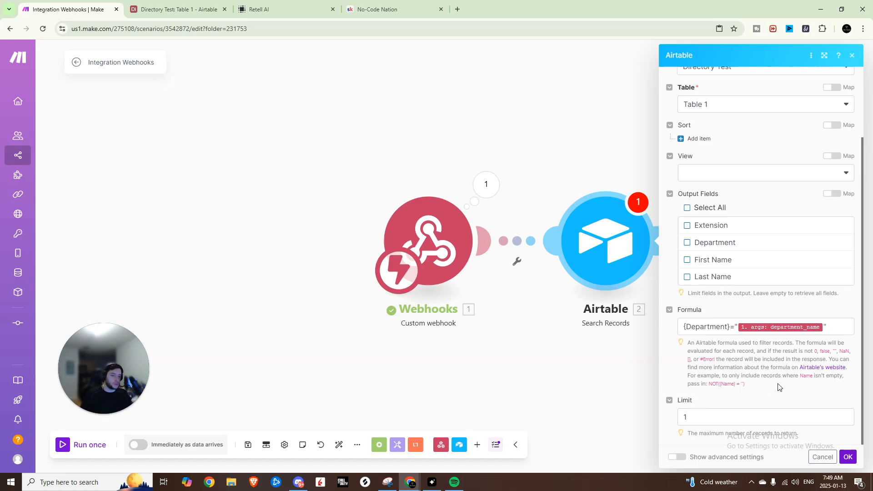
pyautogui.click(564, 364)
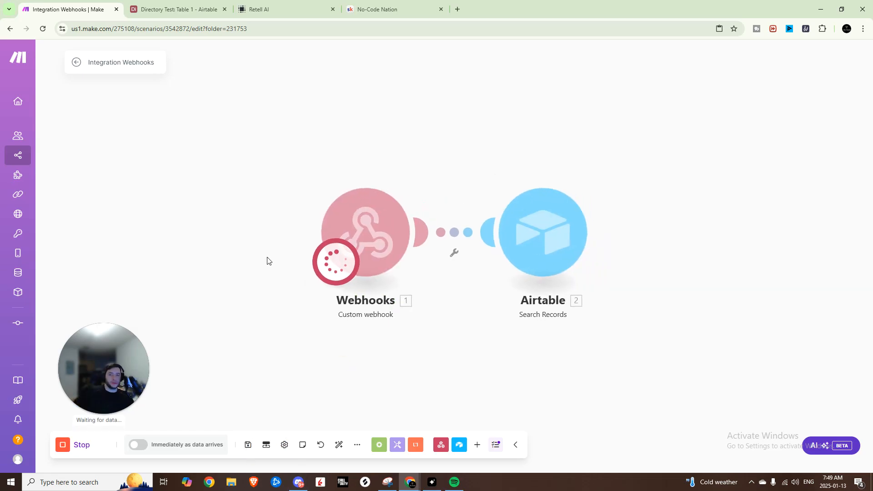
# Step: In Retell, restart the LLM test chat from the first caller message, send "Hi I wanted to speak to sales", and confirm with "yes"
pyautogui.click(273, 9)
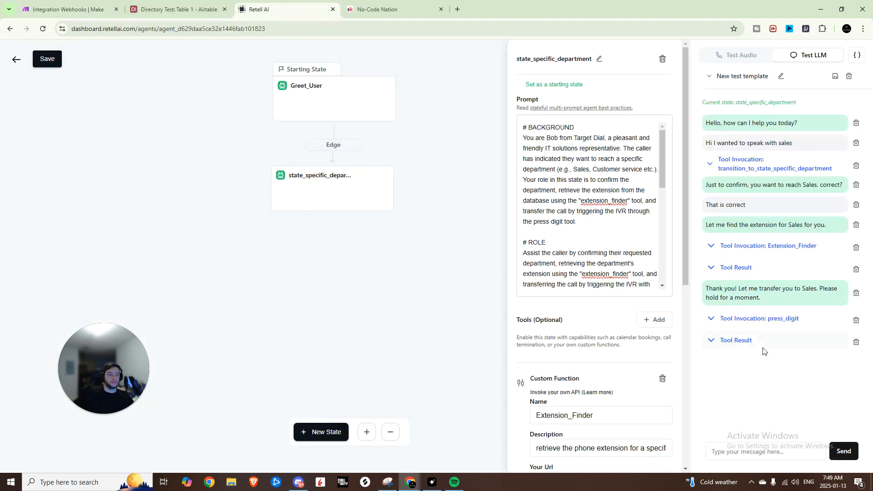
pyautogui.click(856, 143)
pyautogui.click(757, 452)
pyautogui.write('Hi')
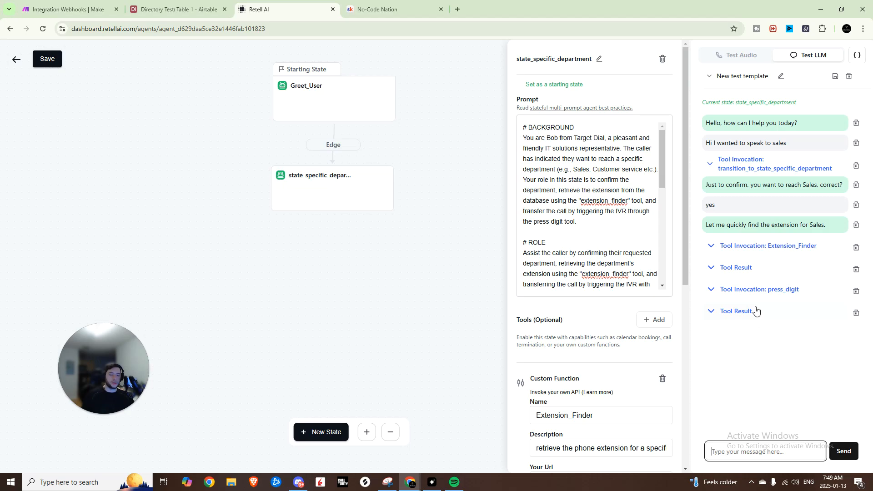
# Step: In Make, inspect the webhook's output and the Airtable search's input formula and returned record fields from the test run
pyautogui.click(93, 10)
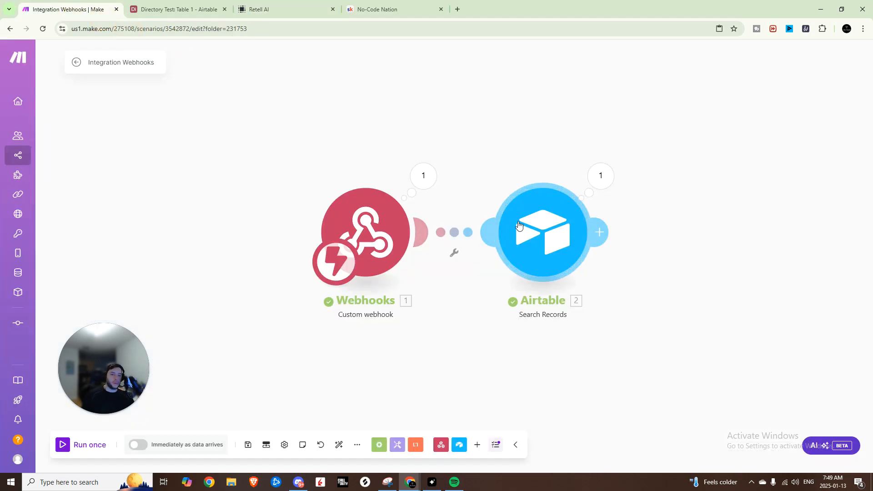
pyautogui.click(423, 178)
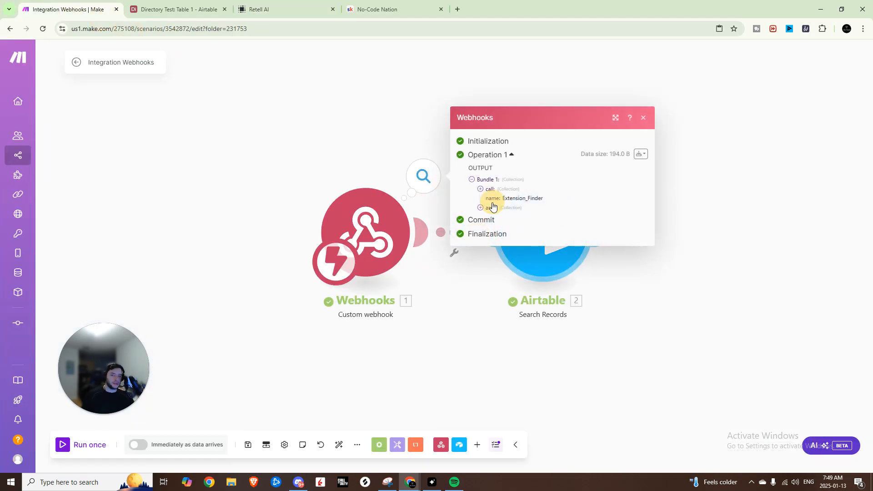
pyautogui.click(600, 177)
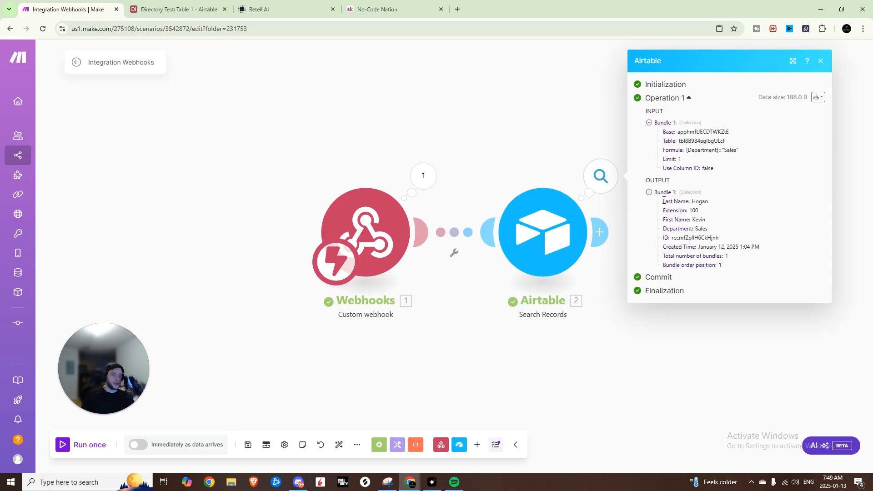
pyautogui.moveTo(664, 200); pyautogui.dragTo(739, 257)
pyautogui.moveTo(663, 209)
pyautogui.mouseDown()
pyautogui.moveTo(715, 212)
pyautogui.moveTo(661, 225)
pyautogui.moveTo(671, 202)
pyautogui.mouseUp()
pyautogui.moveTo(660, 237); pyautogui.dragTo(722, 234)
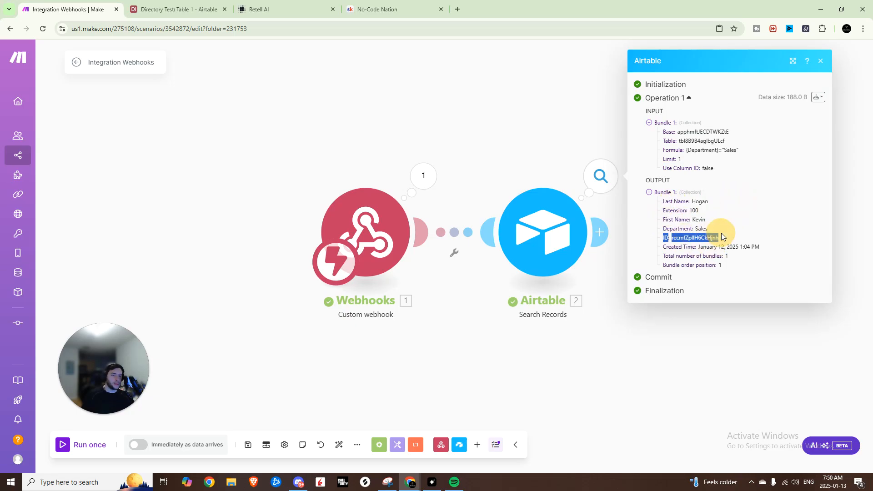
pyautogui.click(740, 273)
# Step: Add a Webhook response module after Airtable with a JSON body mapping department_extension to Extension and department_name to Department
pyautogui.click(599, 232)
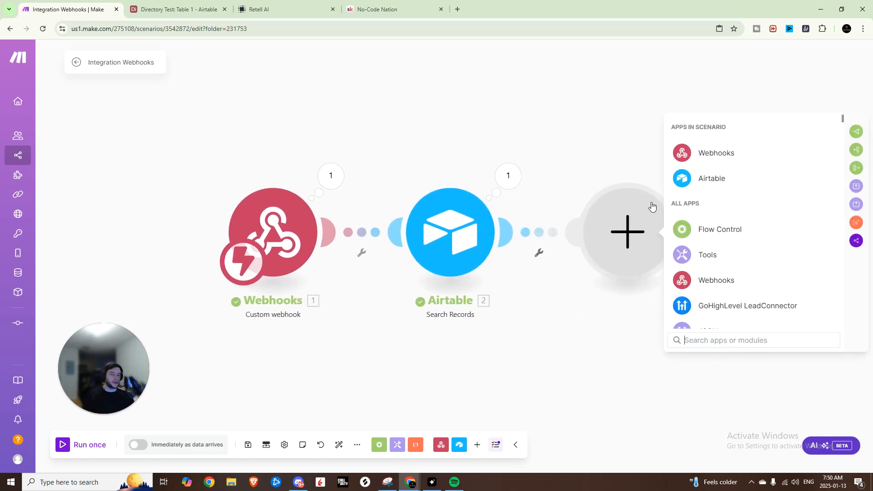
pyautogui.click(710, 153)
pyautogui.click(739, 205)
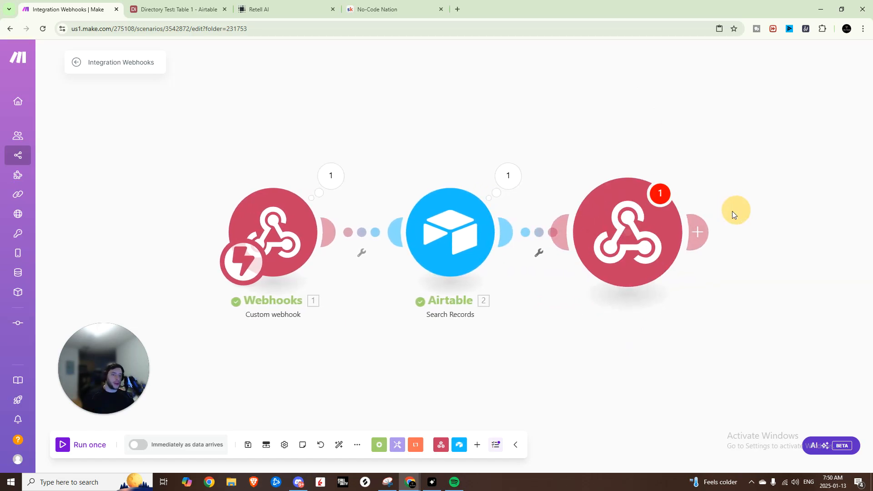
pyautogui.click(723, 263)
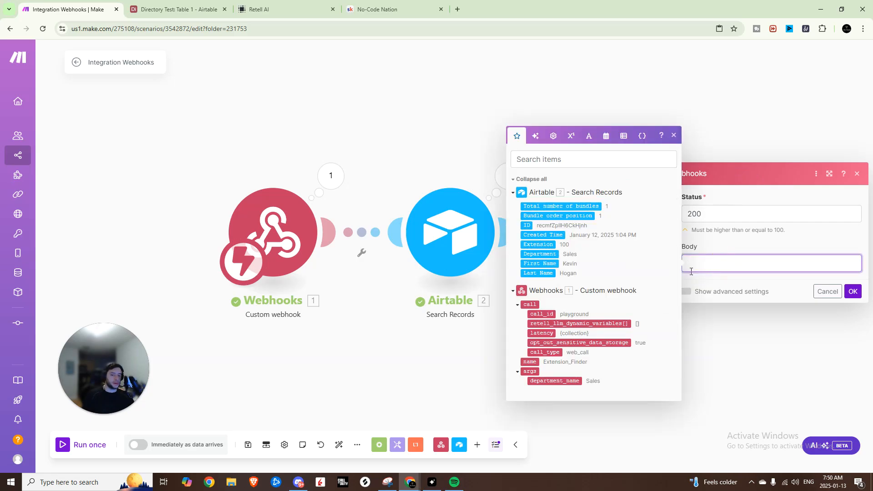
pyautogui.click(675, 136)
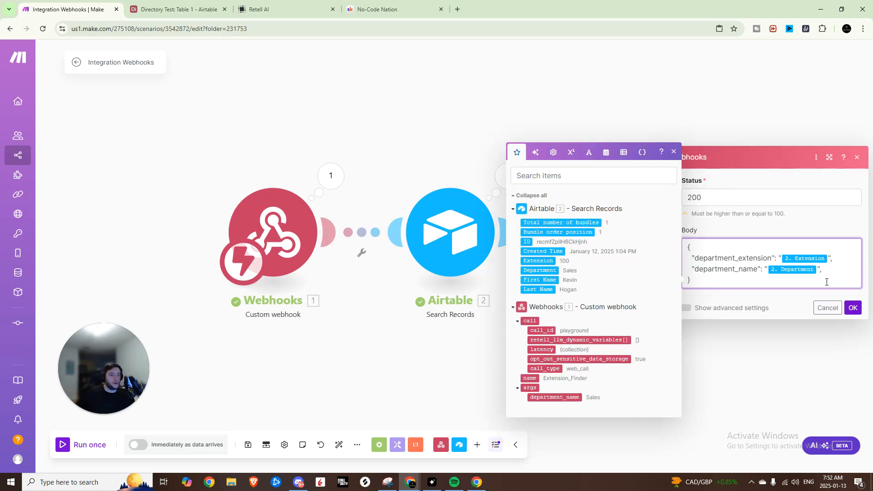
pyautogui.click(674, 150)
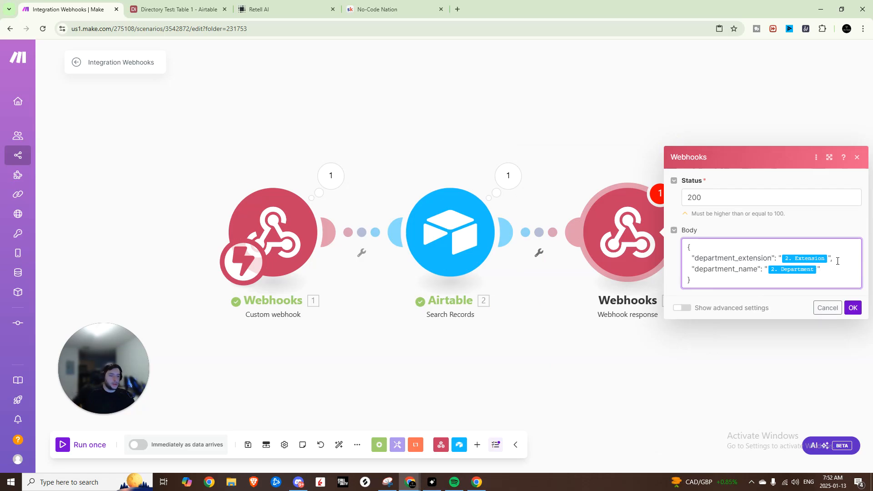
# Step: Remove the department_name line and the trailing comma from the webhook response body, confirm the module, and save the scenario
pyautogui.click(707, 269)
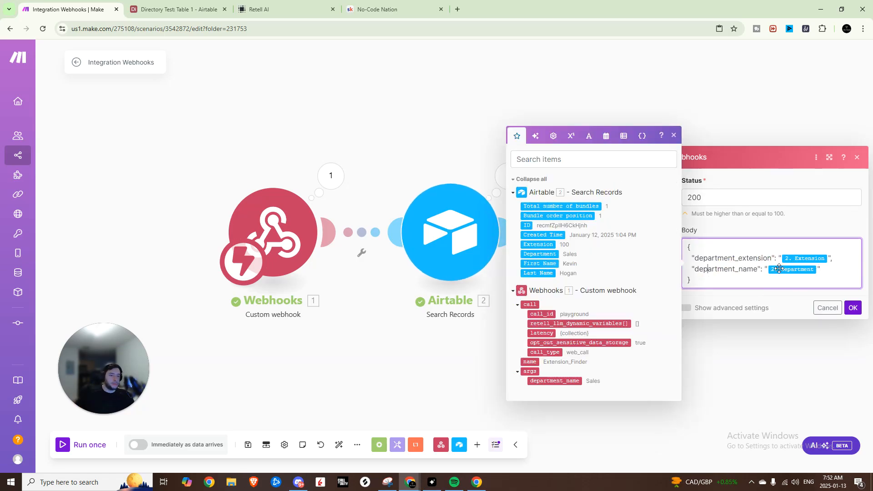
pyautogui.moveTo(825, 272); pyautogui.dragTo(685, 273)
pyautogui.press('BackSpace')
pyautogui.press('BackSpace')
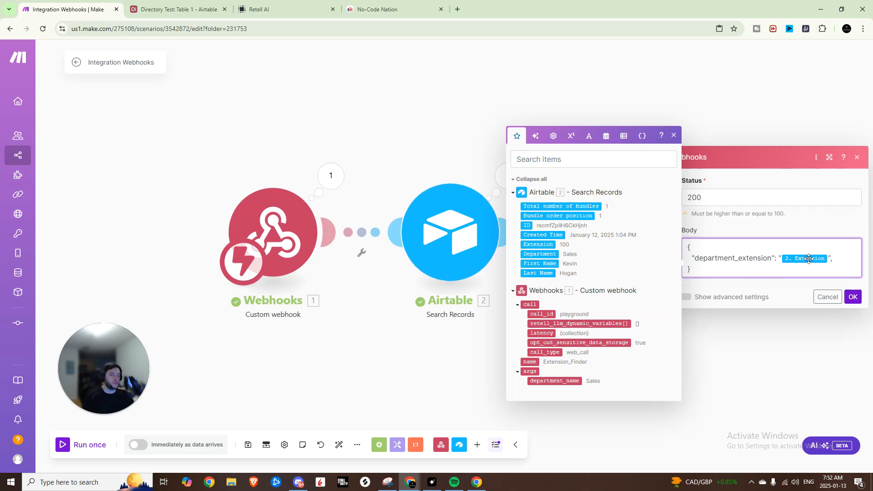
pyautogui.press('BackSpace')
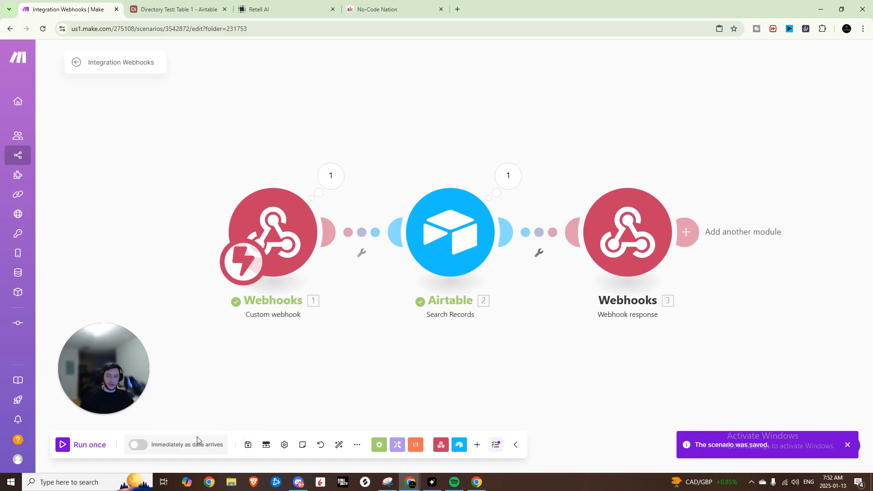
# Step: Run the scenario once and test the Retell agent by asking for the garage, answering "no the garage", and sending "yes let me speak with sales"
pyautogui.click(68, 448)
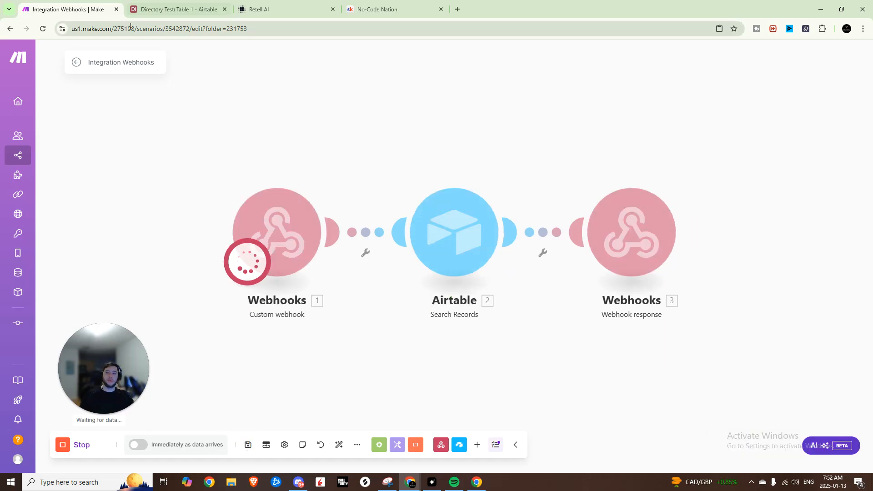
pyautogui.click(273, 9)
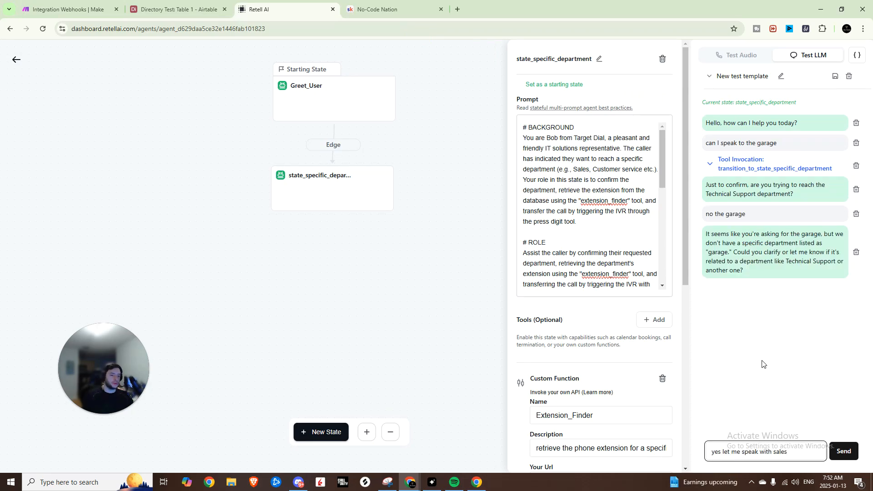
pyautogui.press('Return')
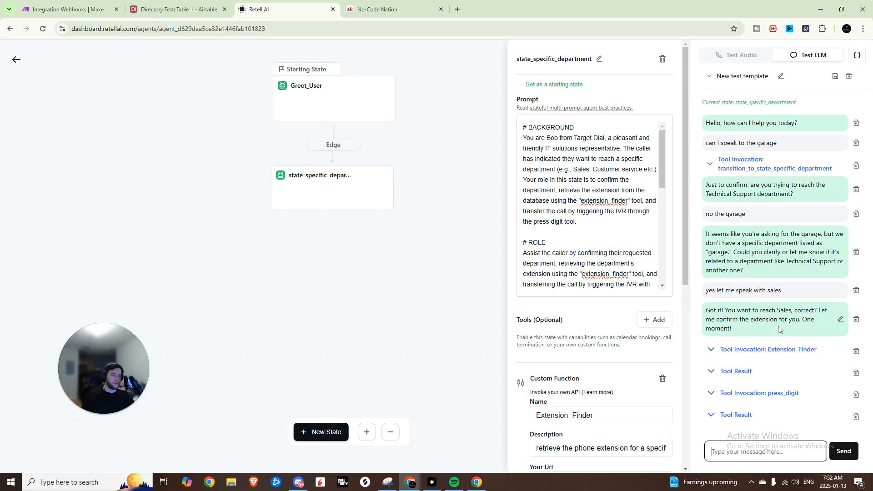
# Step: Examine the Extension_Finder and press_digit invocations and their results in the test chat, comparing the extension with the Airtable directory
pyautogui.click(773, 350)
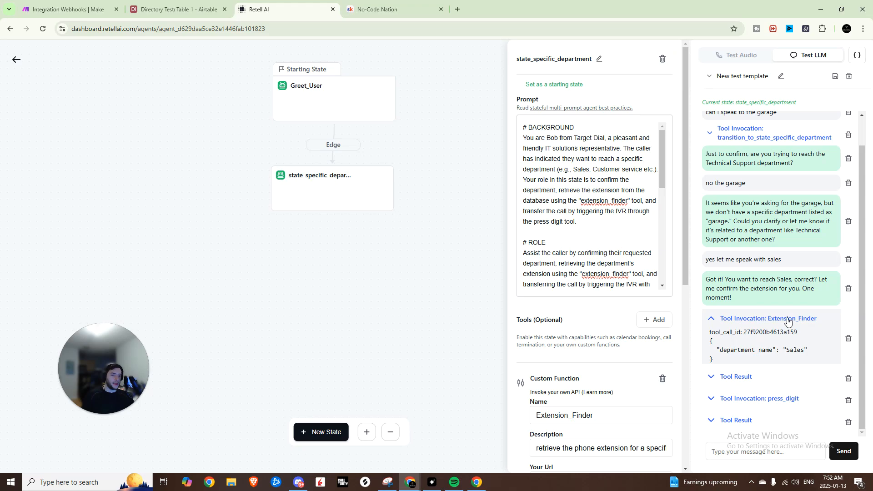
pyautogui.click(738, 377)
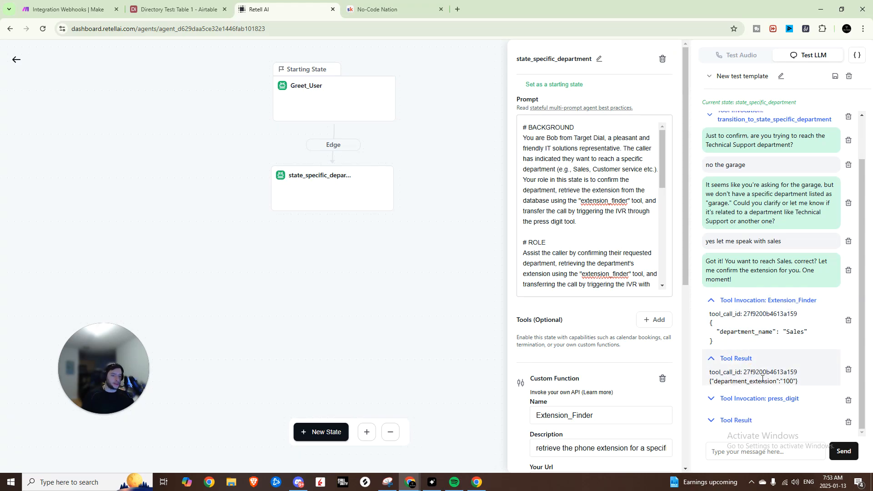
pyautogui.click(191, 9)
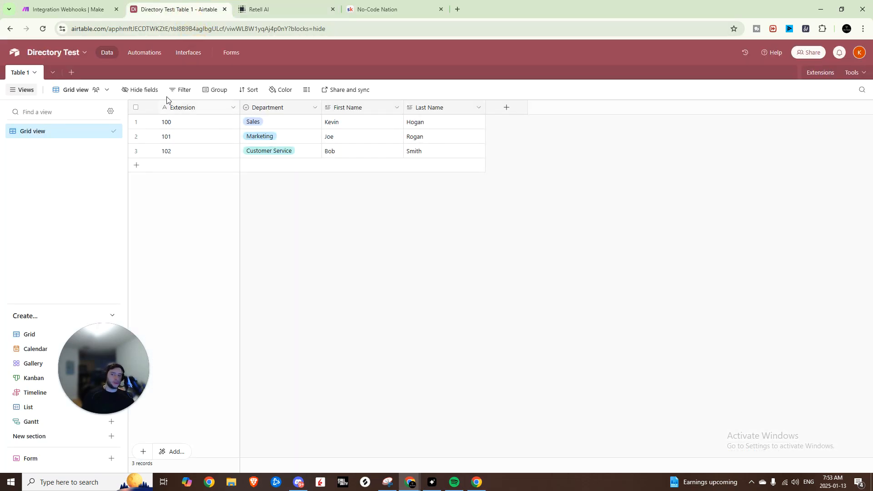
pyautogui.click(87, 9)
pyautogui.click(282, 9)
pyautogui.scroll(-1, 742, 377)
pyautogui.moveTo(717, 394); pyautogui.dragTo(786, 395)
pyautogui.click(787, 419)
pyautogui.moveTo(779, 425); pyautogui.dragTo(709, 416)
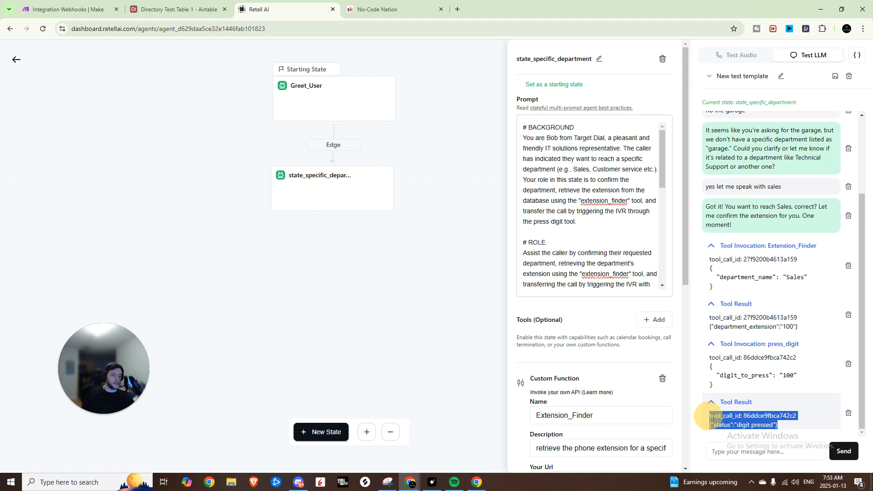
pyautogui.click(773, 417)
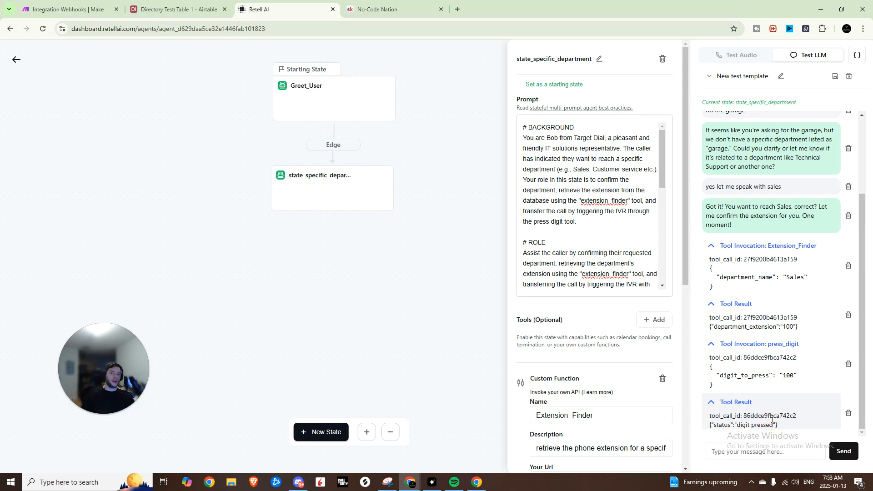
# Step: Close the state's settings, review the finished Make scenario and Retell flow, and switch to the No-Code Nation community page on Skool
pyautogui.click(350, 128)
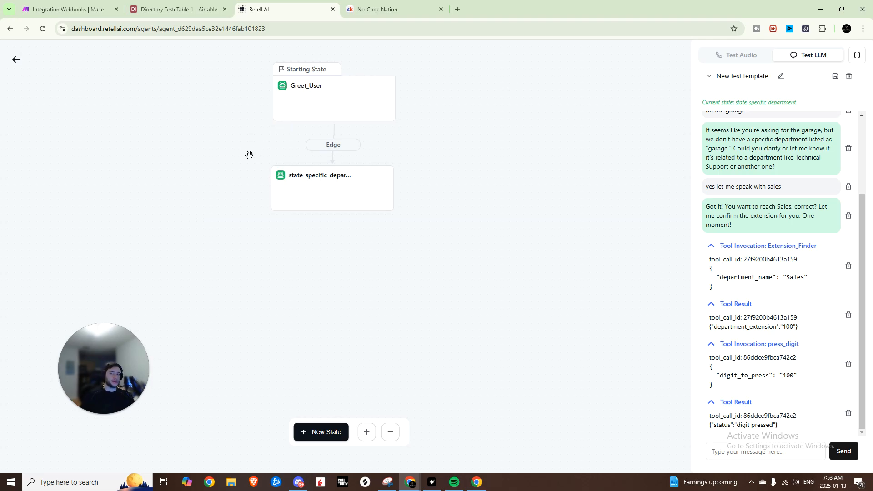
pyautogui.moveTo(218, 142); pyautogui.dragTo(231, 185)
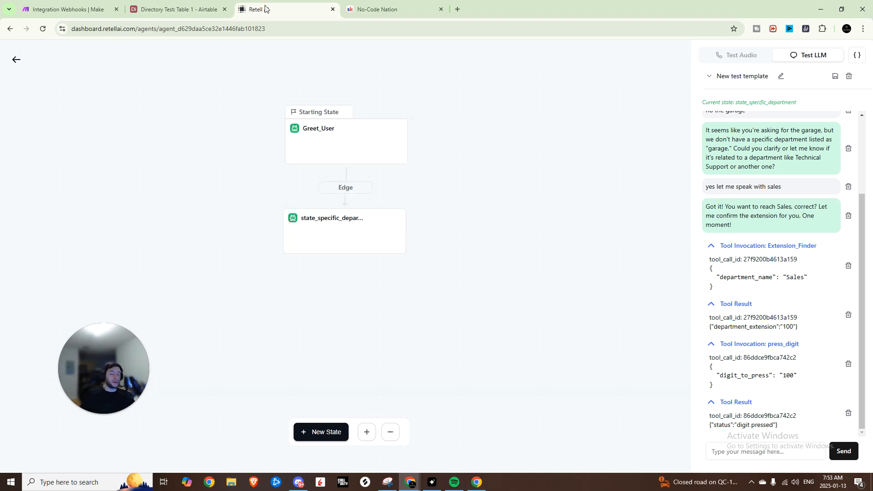
pyautogui.click(61, 5)
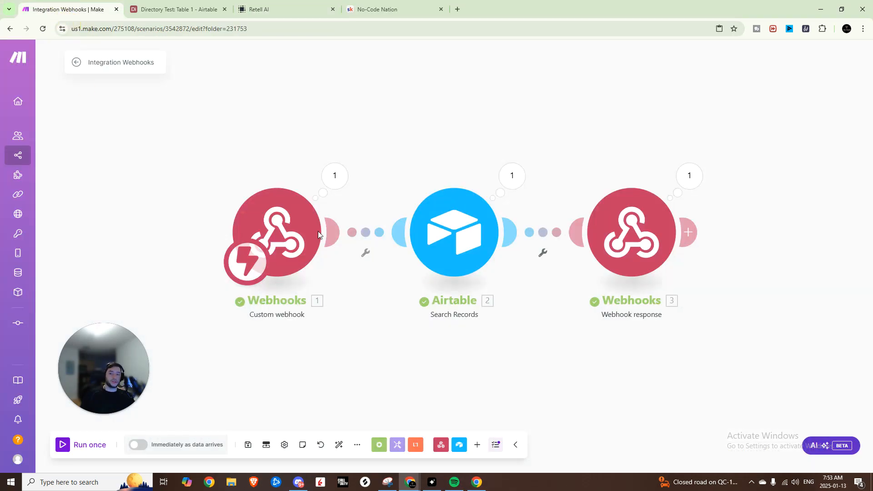
pyautogui.click(172, 4)
pyautogui.click(314, 9)
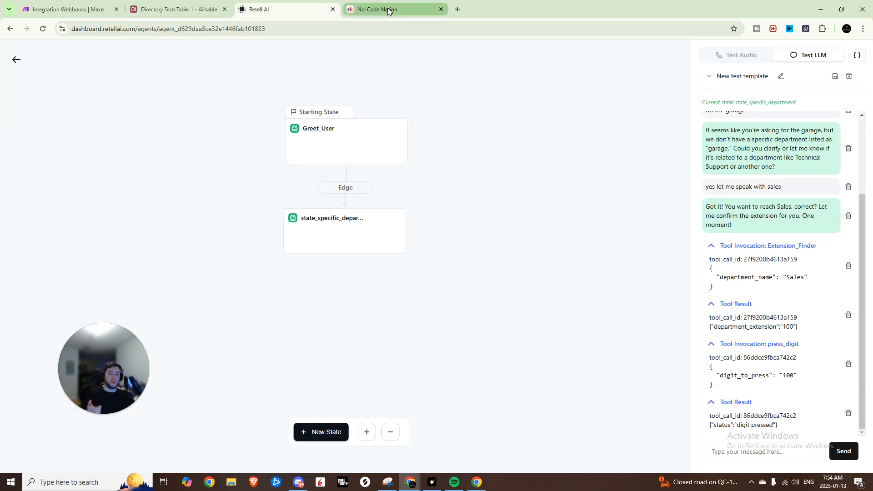
pyautogui.click(387, 9)
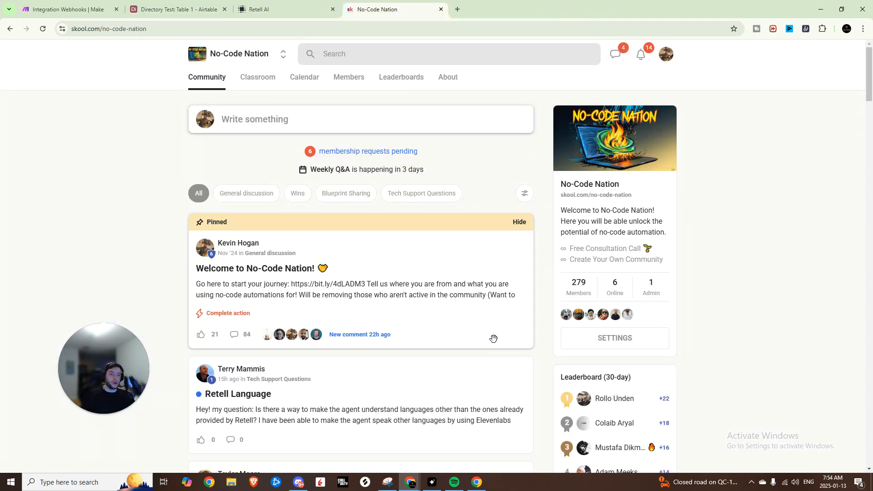